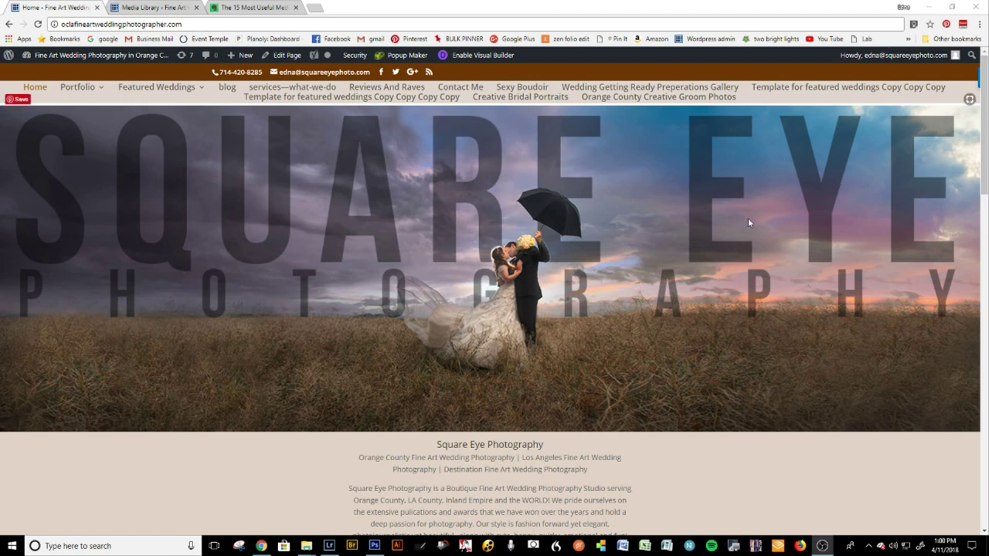
Open the homepage in the Divi Visual Builder
scroll(747, 222, down, 2)
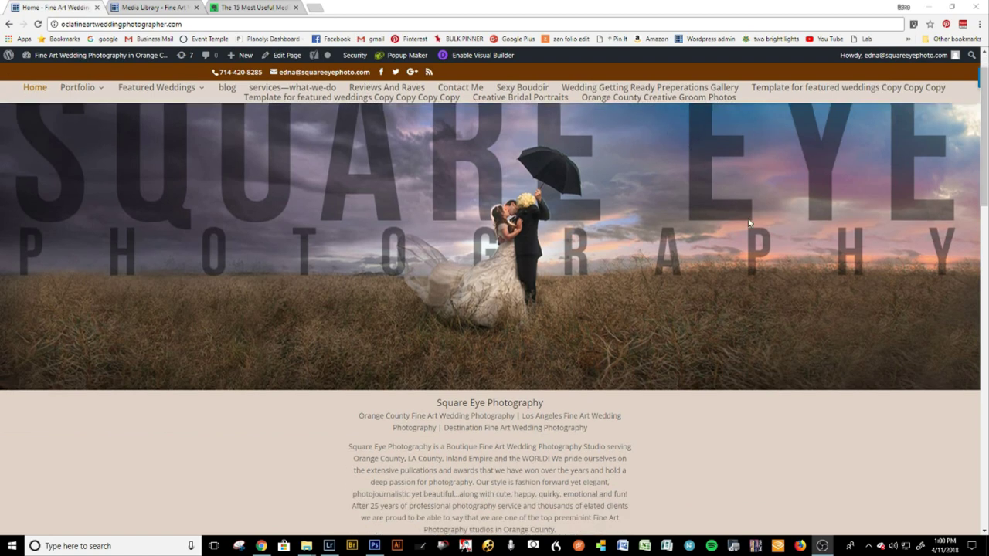
scroll(748, 223, up, 2)
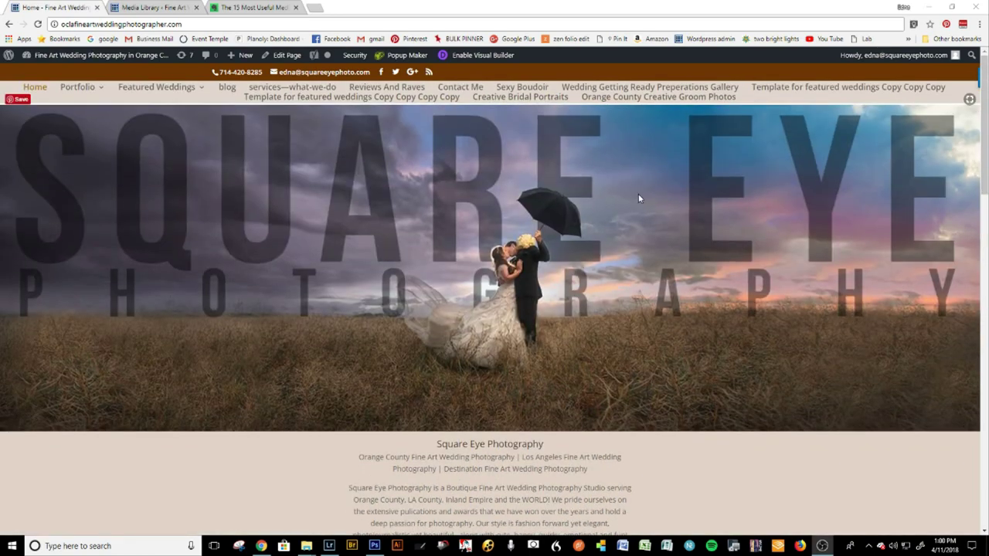
scroll(638, 198, down, 10)
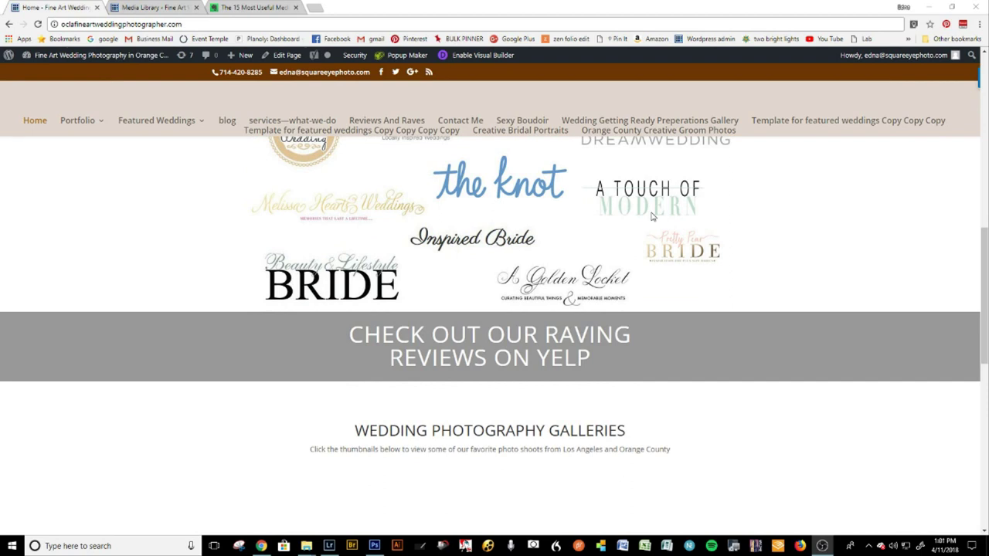
scroll(652, 217, down, 8)
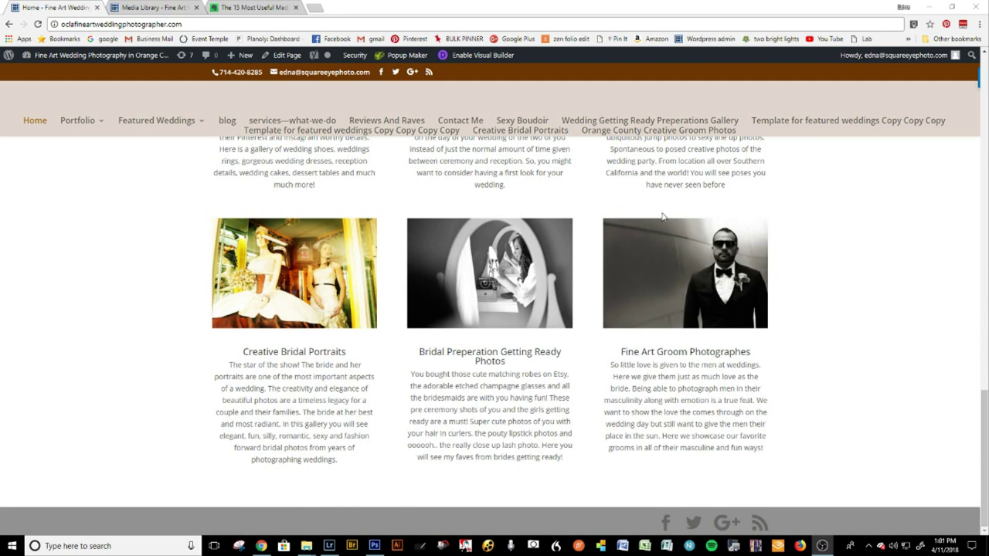
click(465, 62)
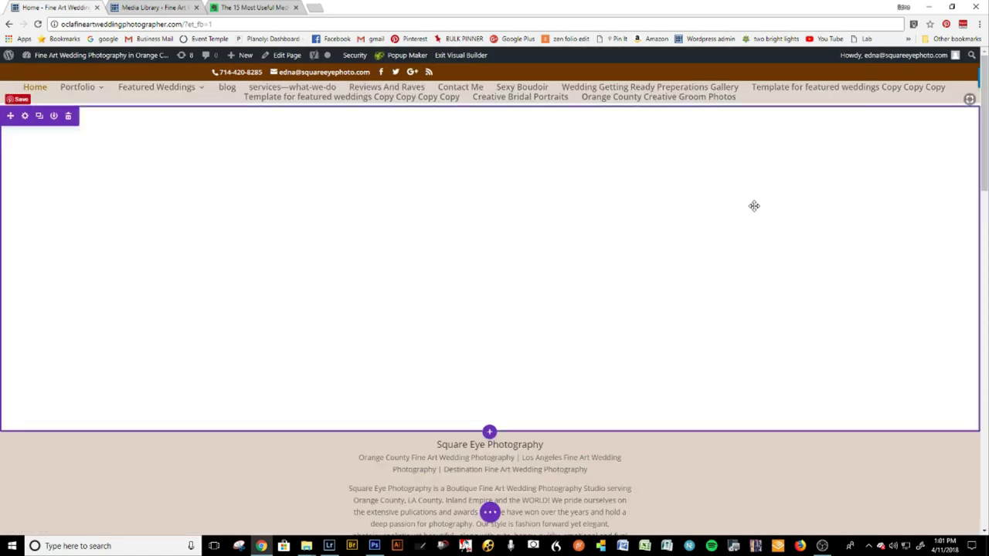
Add a fullwidth section with a Fullwidth Slider module below the galleries at the page bottom
scroll(753, 205, down, 4)
scroll(753, 206, down, 4)
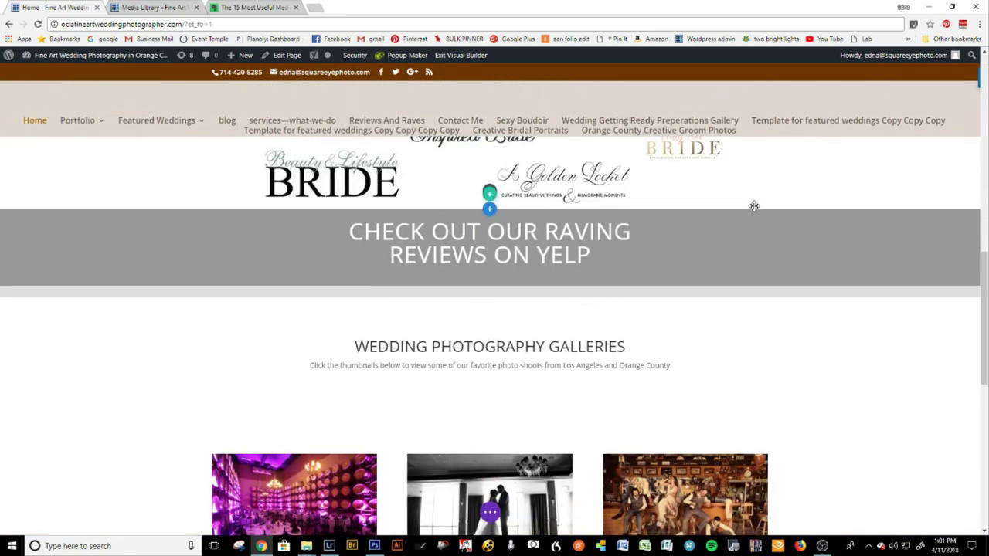
scroll(859, 243, down, 5)
scroll(859, 244, up, 3)
scroll(859, 244, down, 5)
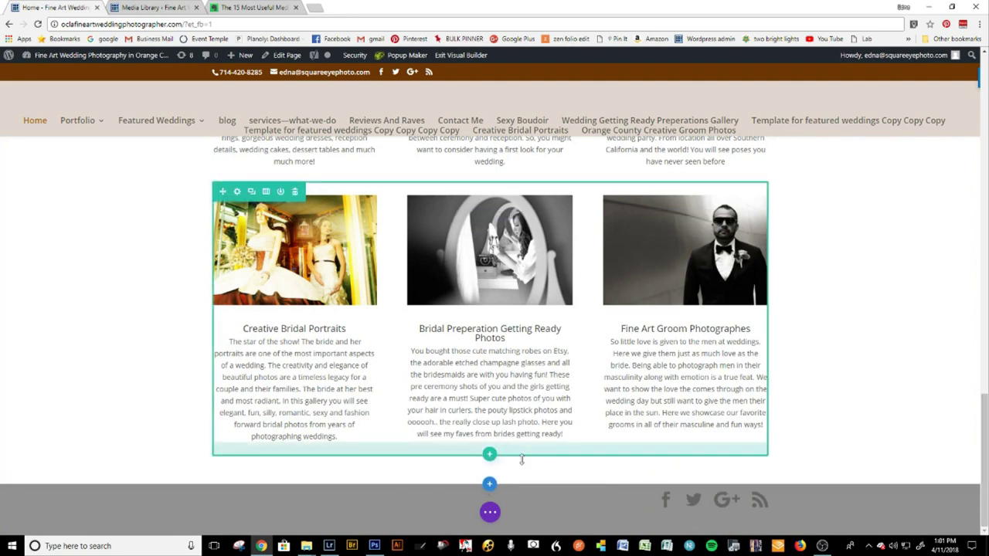
click(489, 485)
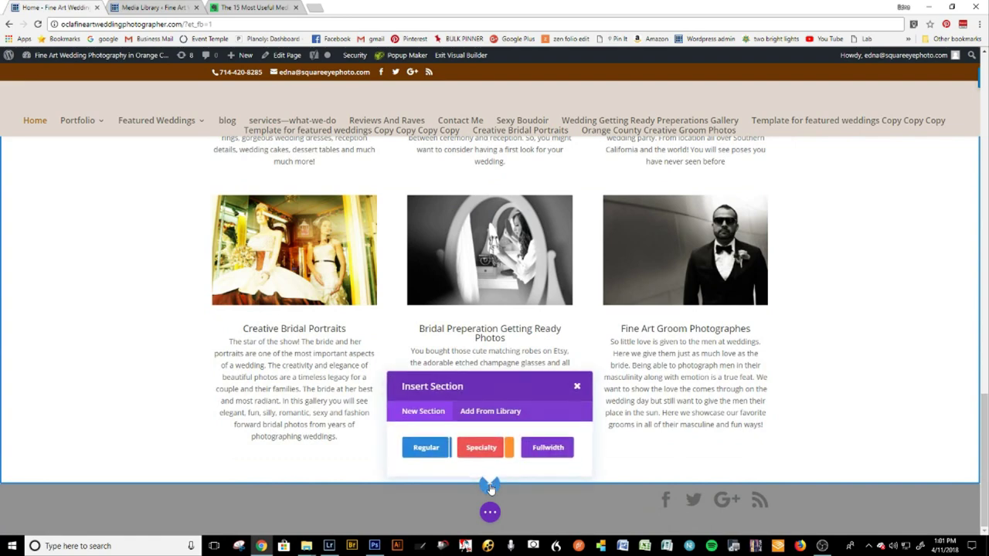
click(544, 452)
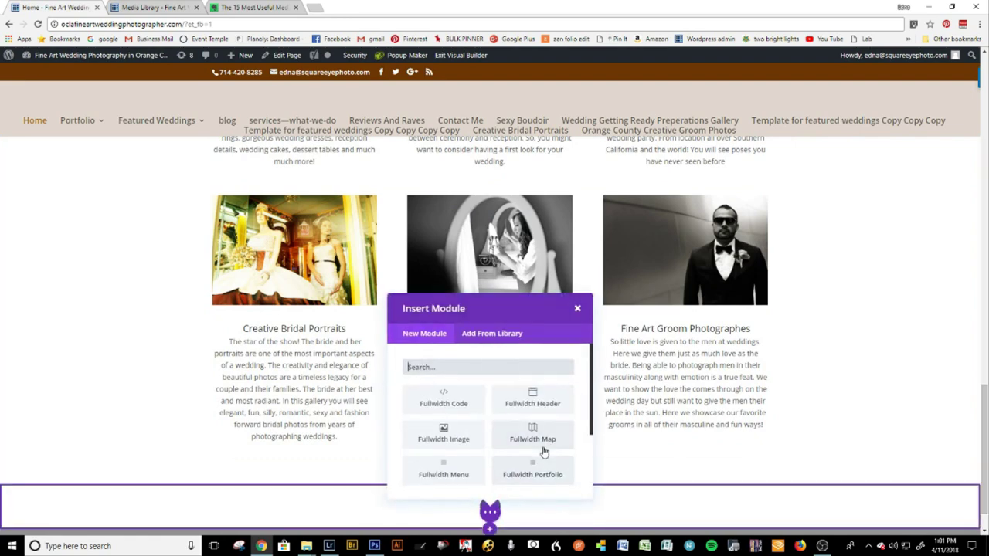
scroll(562, 428, down, 2)
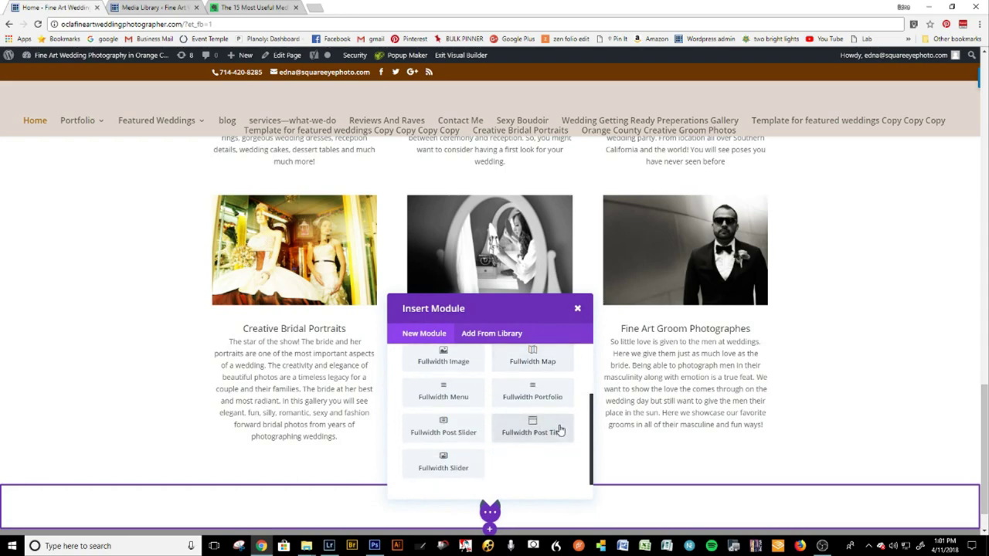
click(454, 467)
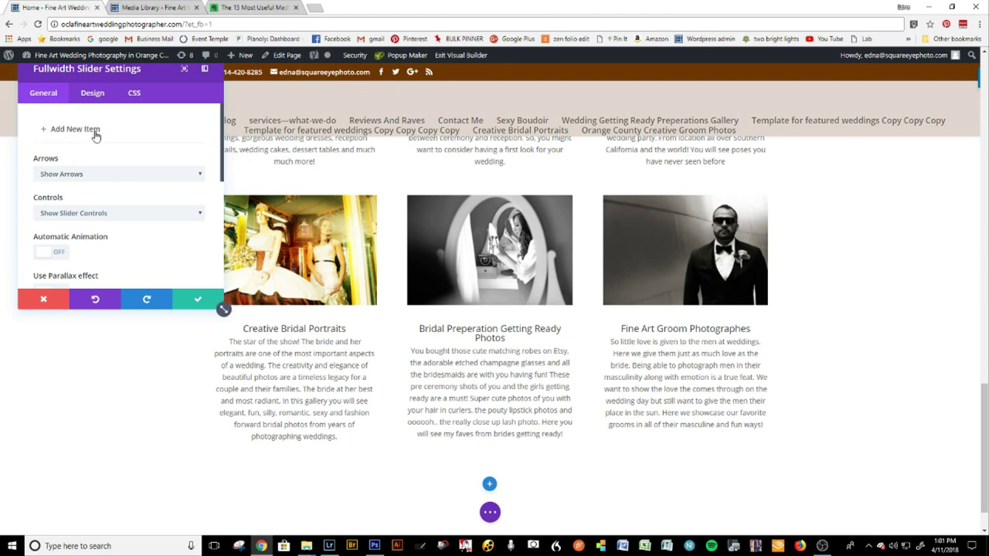
Add the slider's first slide and bring up the media library for its background image
click(71, 130)
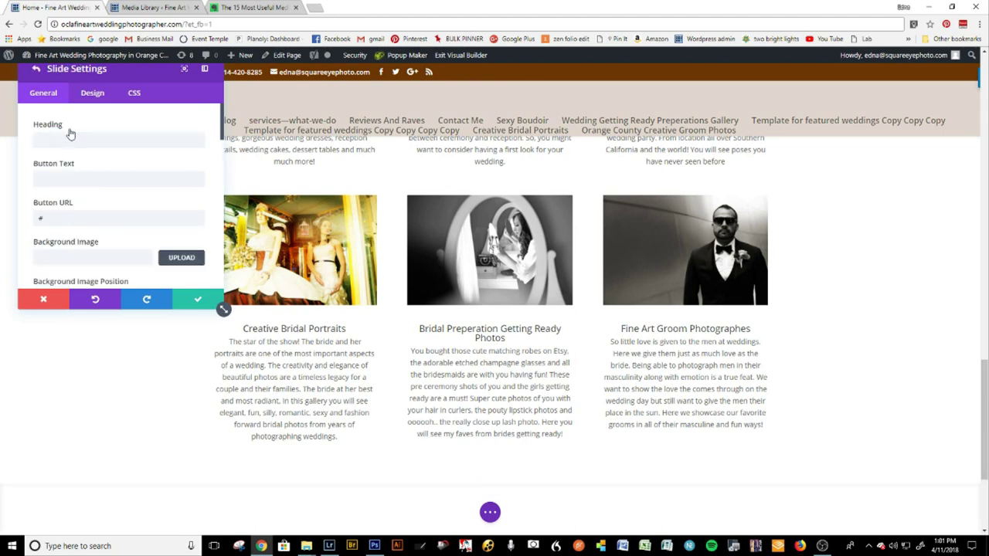
scroll(105, 163, down, 4)
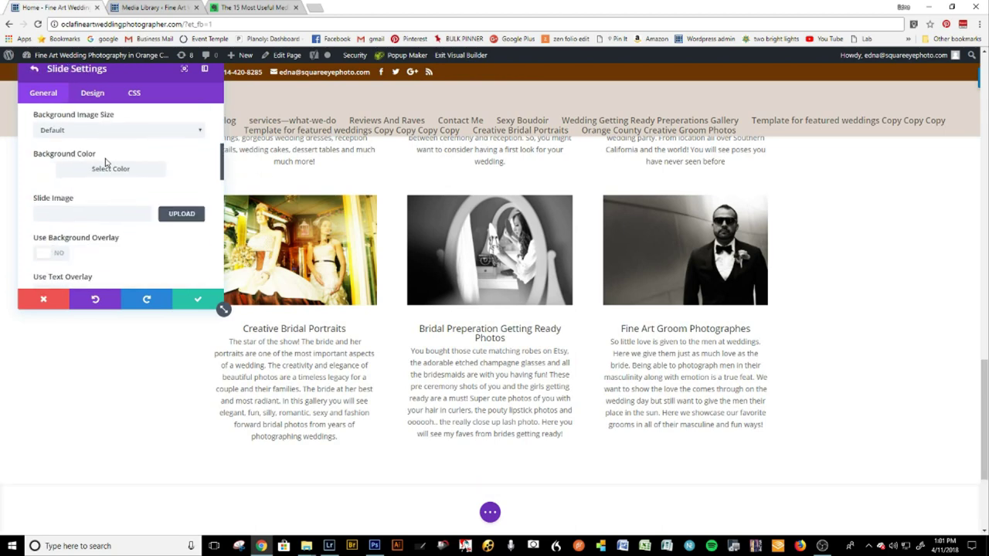
scroll(60, 167, up, 1)
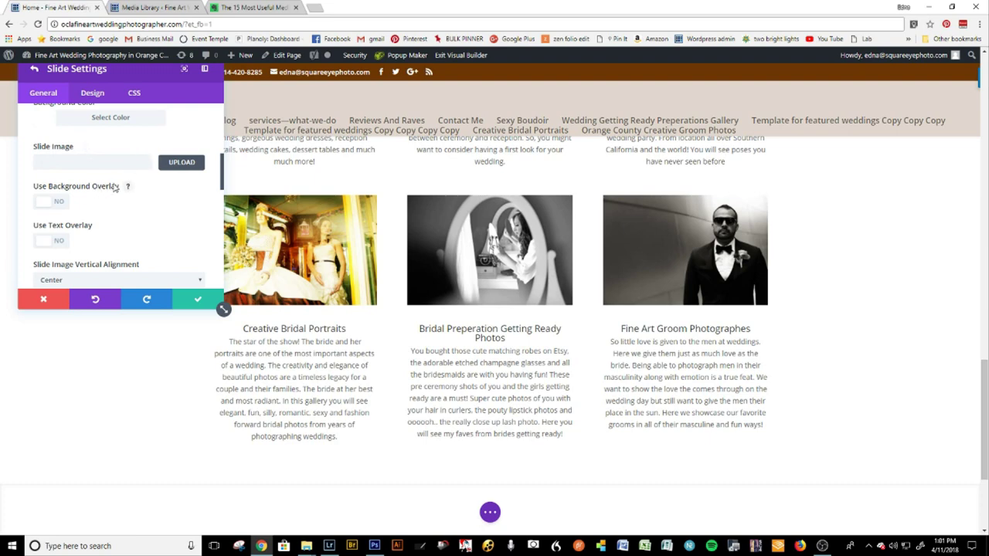
scroll(97, 204, up, 5)
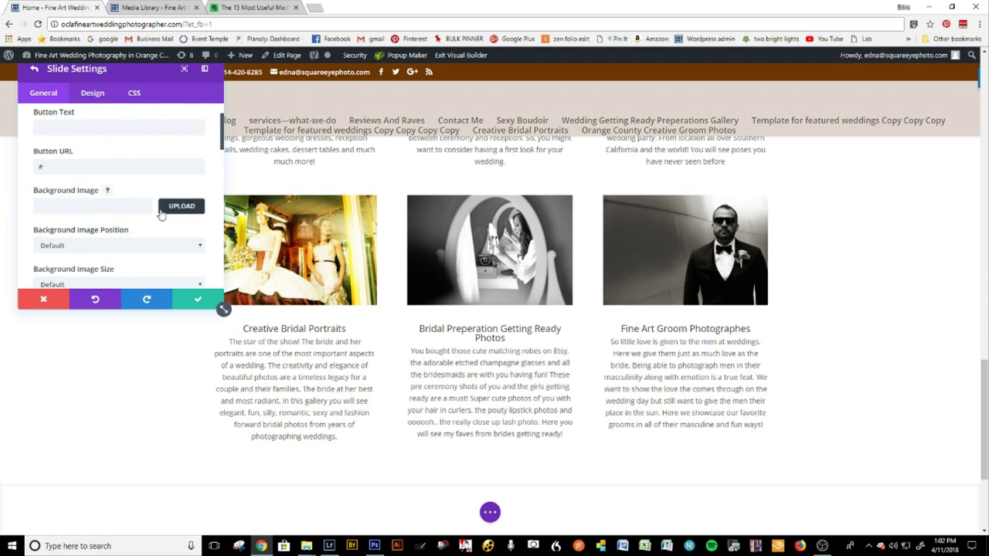
click(190, 211)
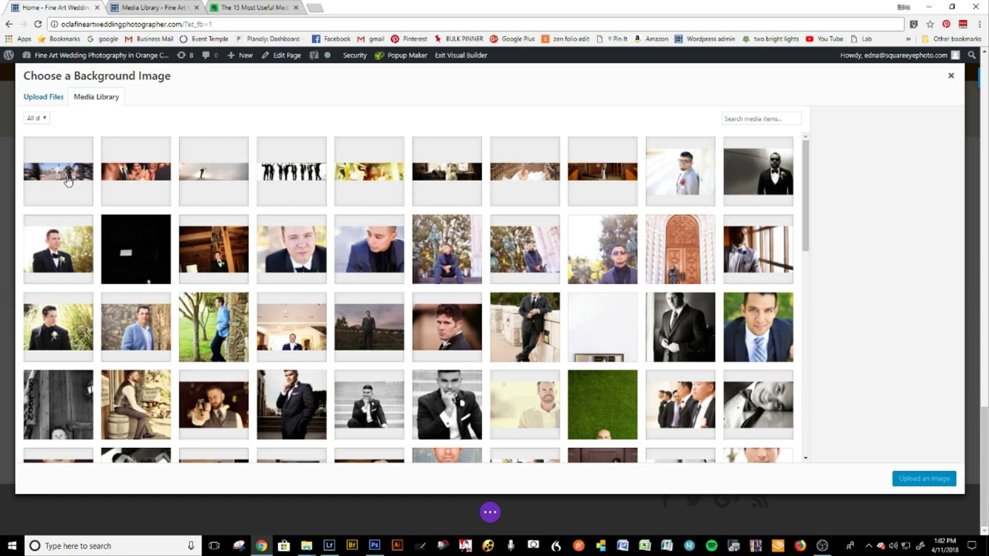
Set the first panoramic pier photo as the slide's background image
click(67, 180)
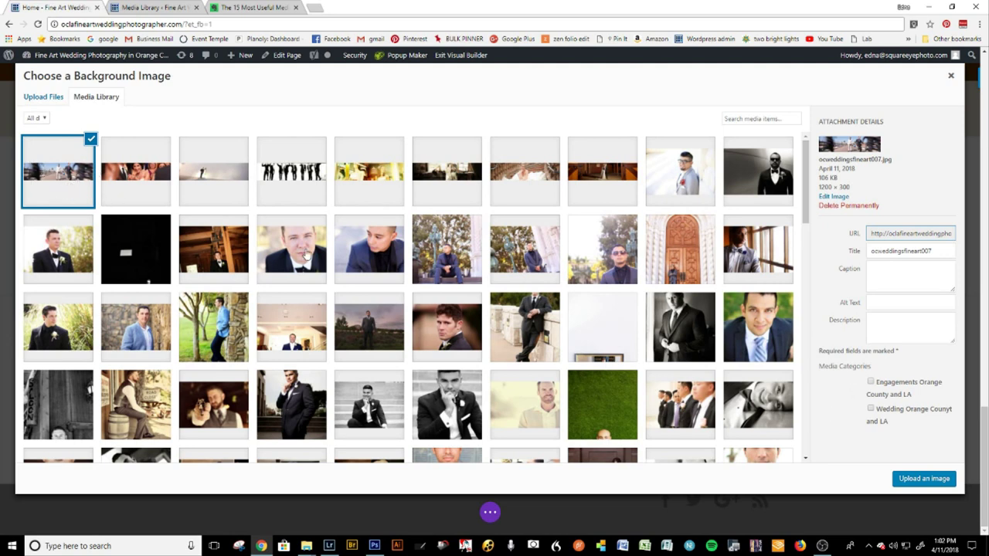
click(912, 482)
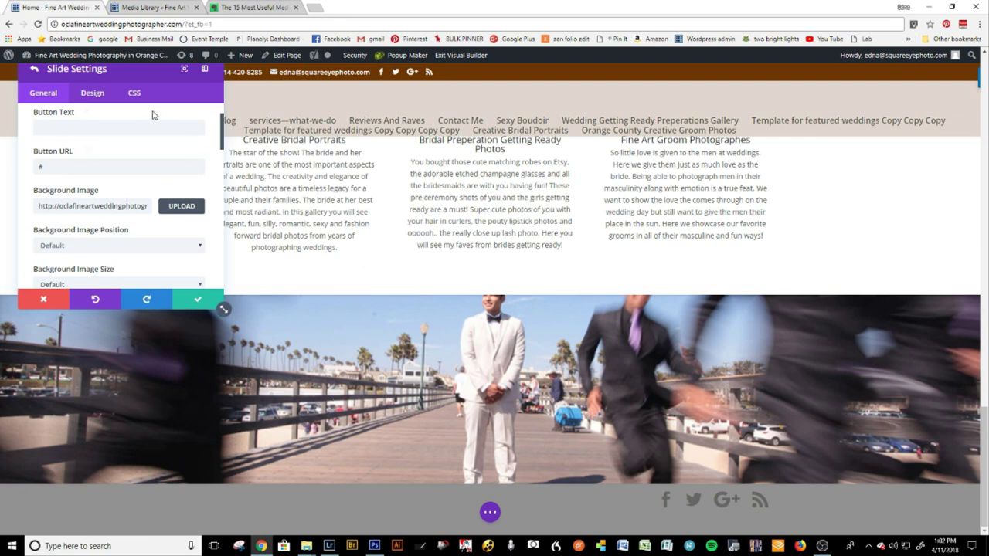
click(132, 94)
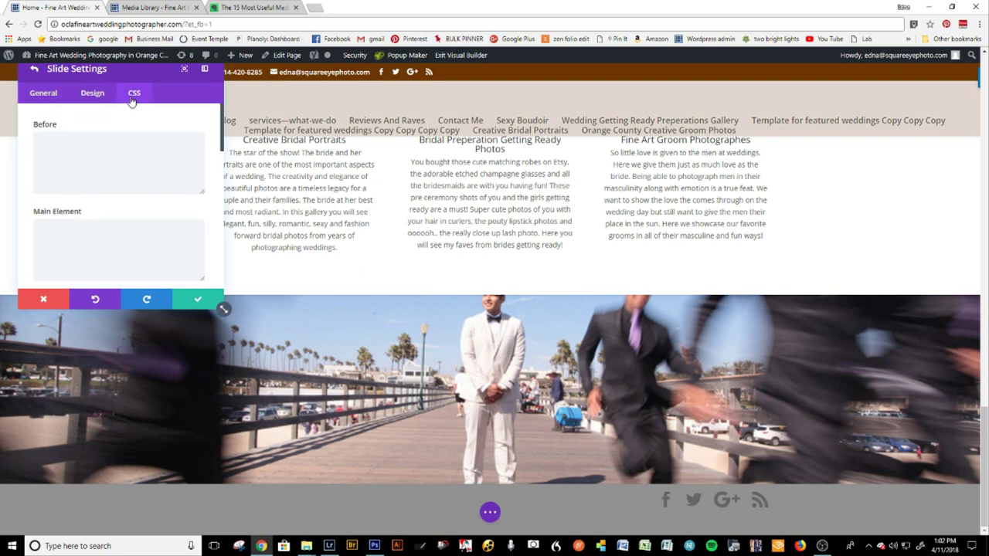
Copy the min-height:200vh; rule from the saved Evernote note
click(235, 9)
scroll(502, 355, down, 3)
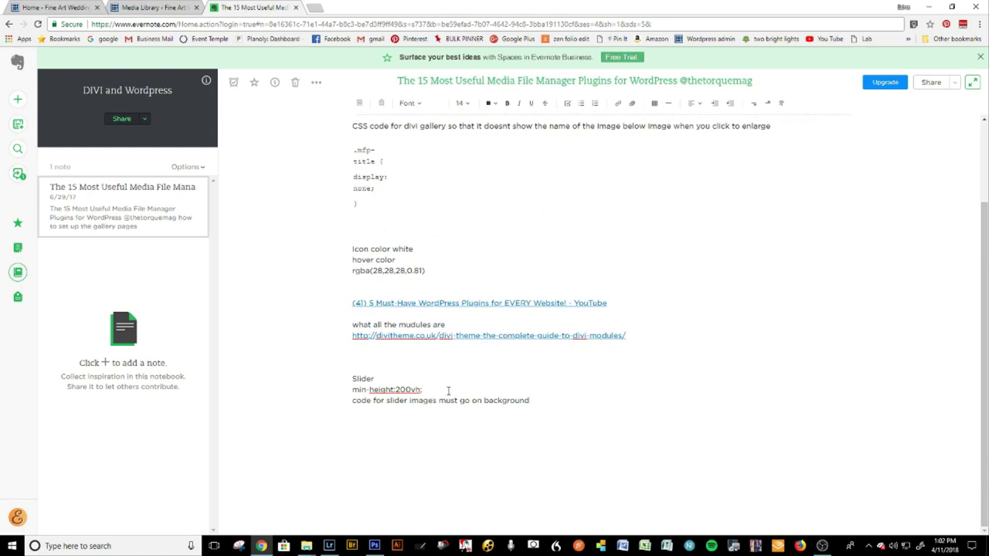
drag(435, 389, 349, 390)
key(ctrl+c)
scroll(341, 350, up, 1)
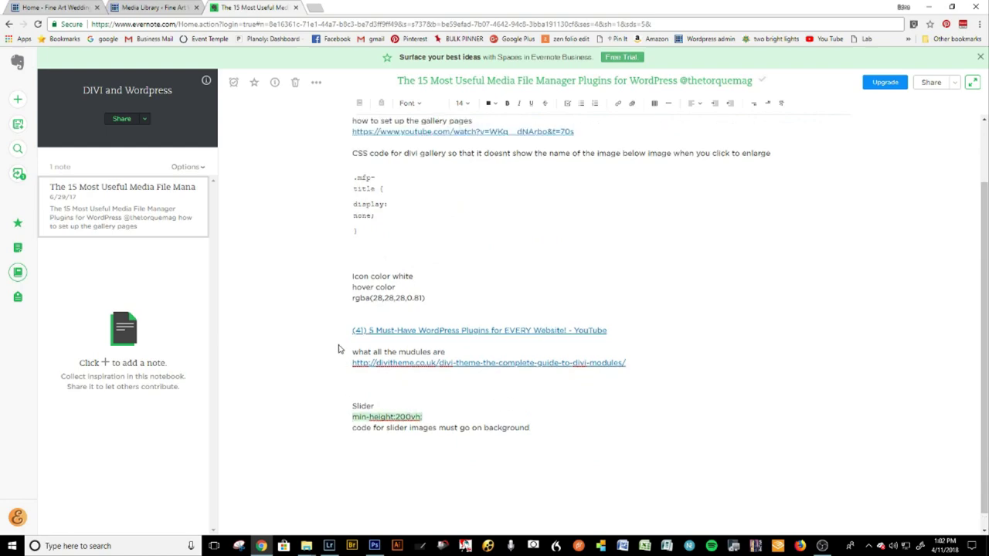
click(162, 7)
Paste the min-height:200vh rule into the first slide's Main Element CSS
click(47, 7)
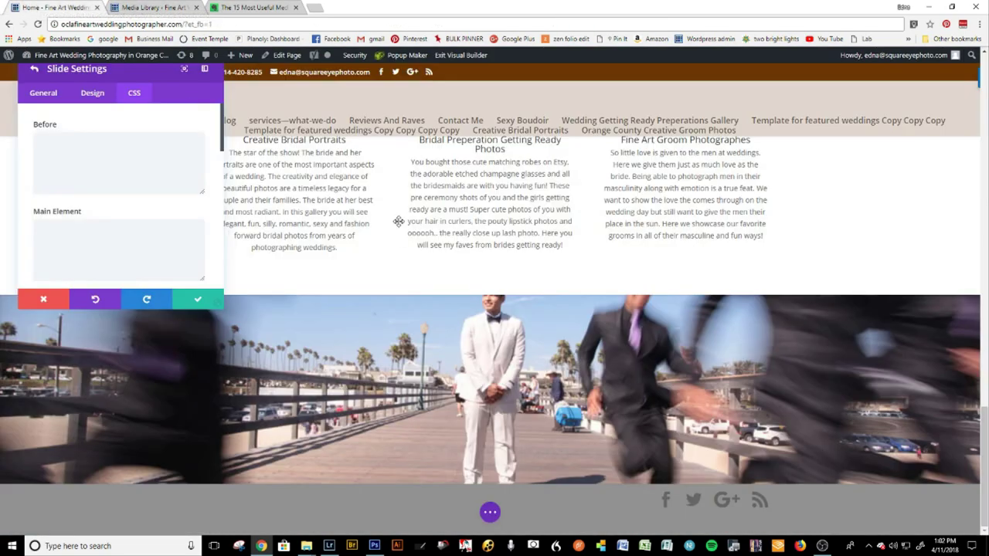
scroll(162, 169, down, 2)
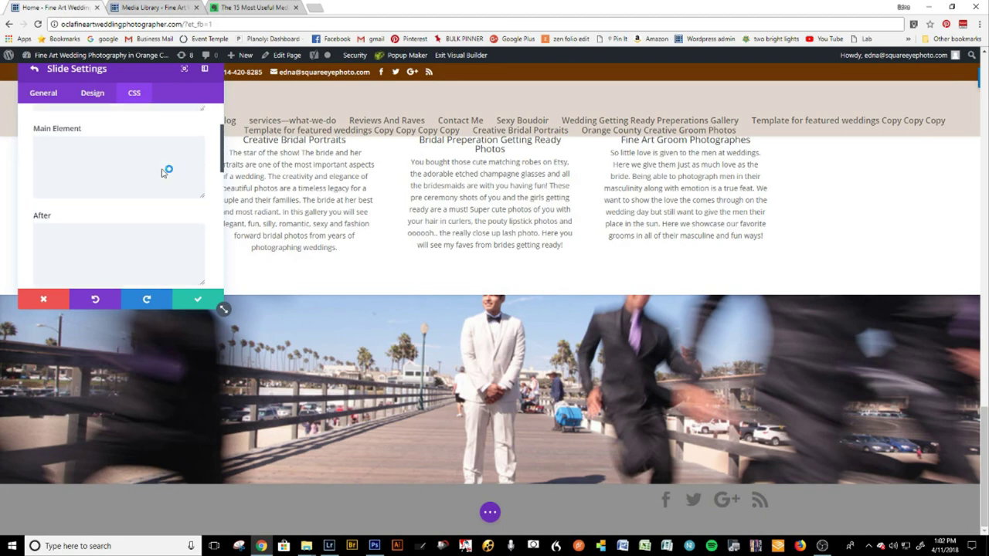
scroll(162, 169, down, 2)
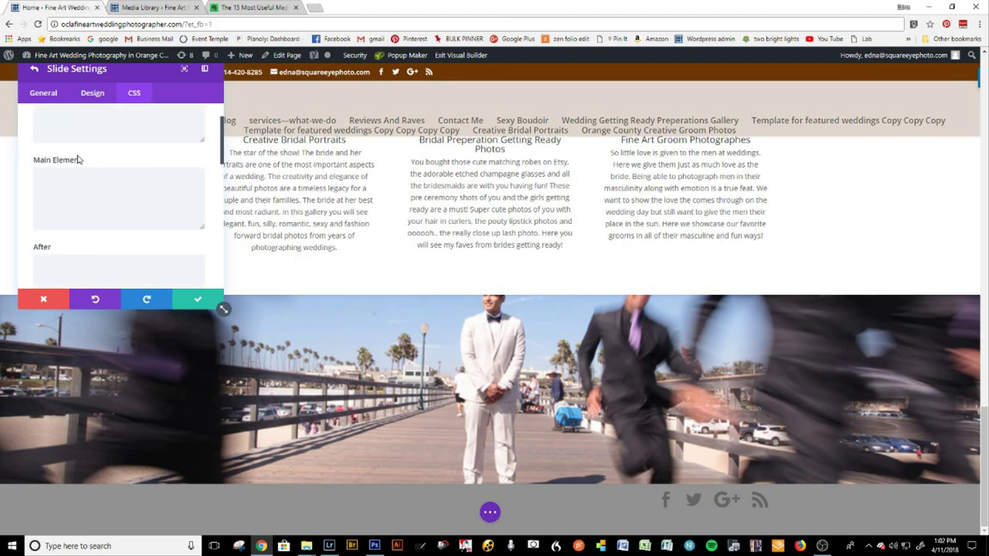
click(85, 197)
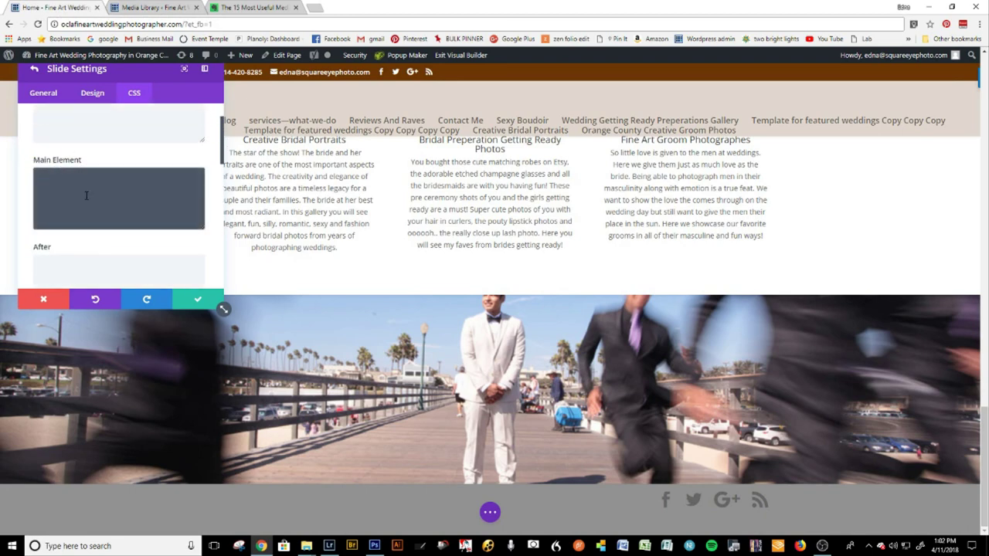
key(ctrl+v)
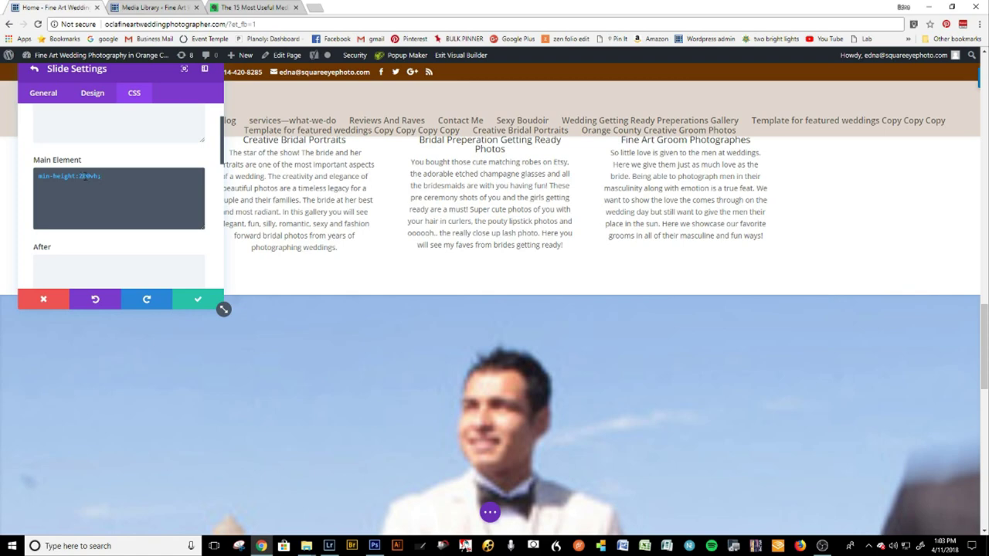
Reduce the pasted min-height value to try a smaller slide height
key(BackSpace)
text(1)
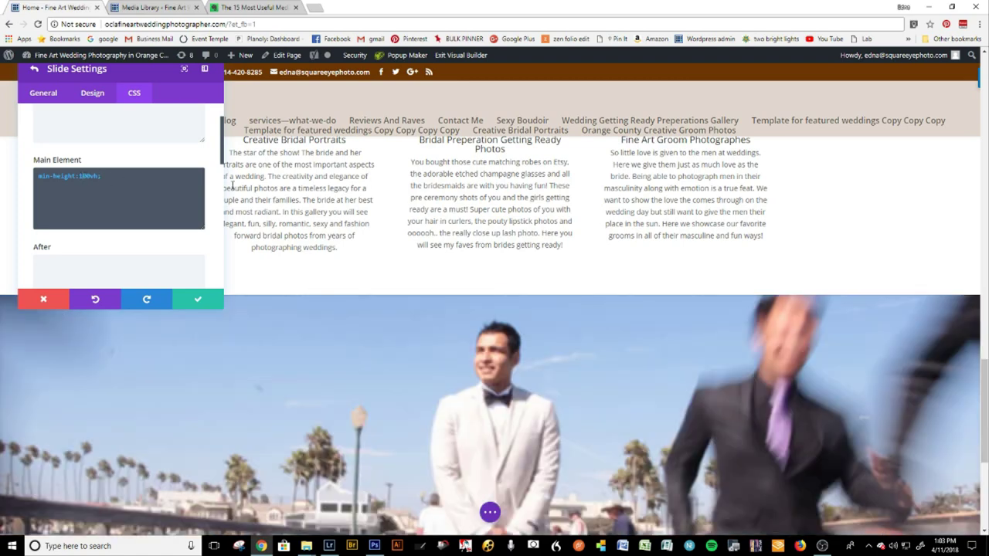
key(Delete)
key(Delete)
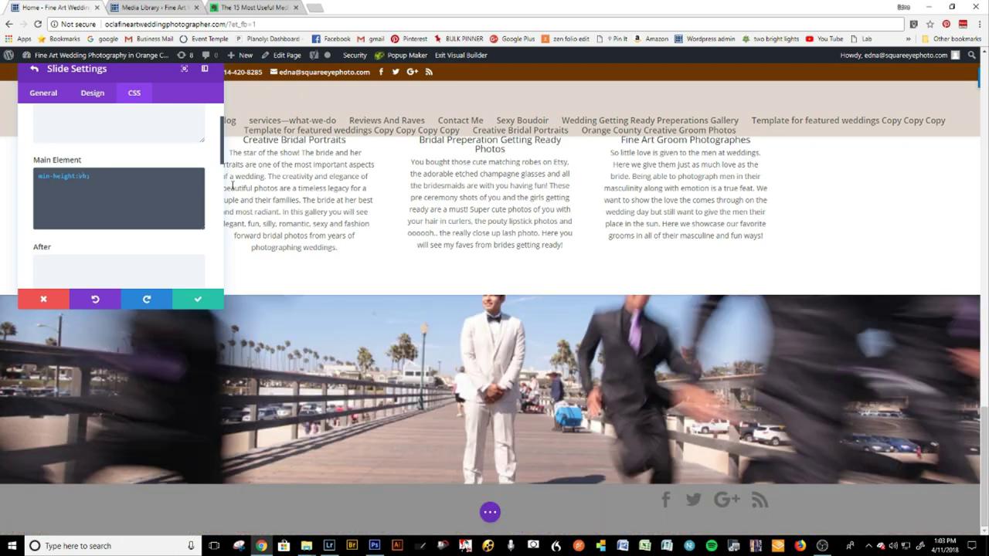
text(0)
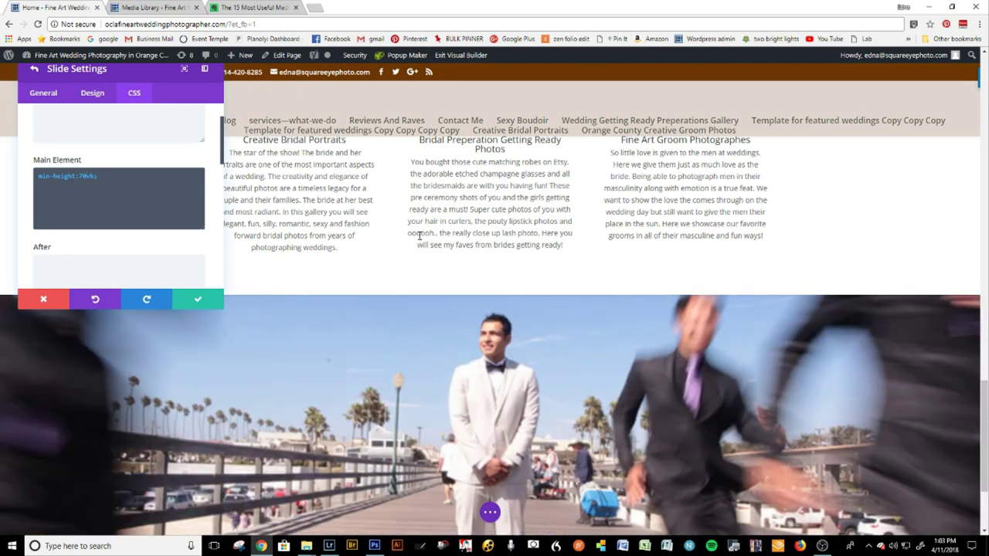
scroll(732, 296, down, 2)
scroll(804, 349, up, 1)
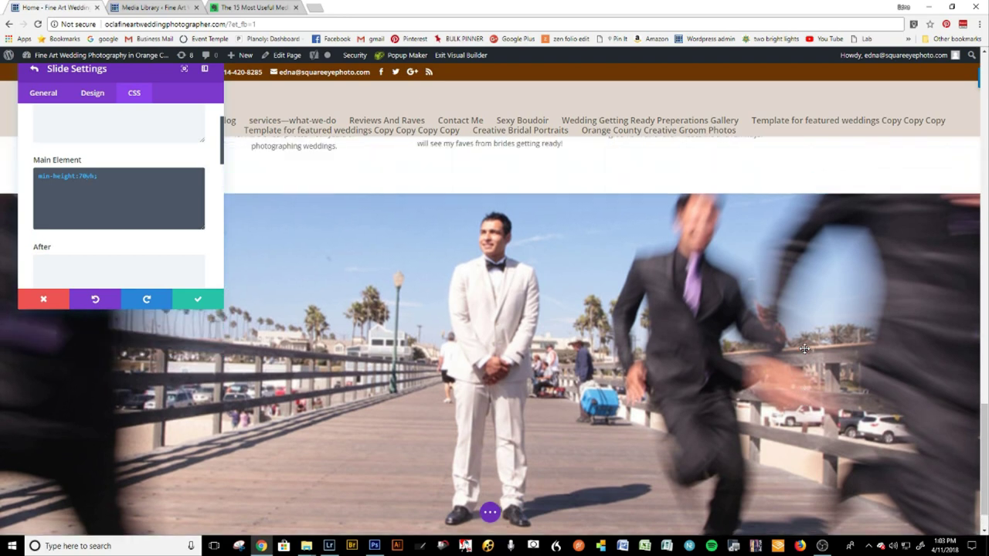
scroll(804, 349, down, 1)
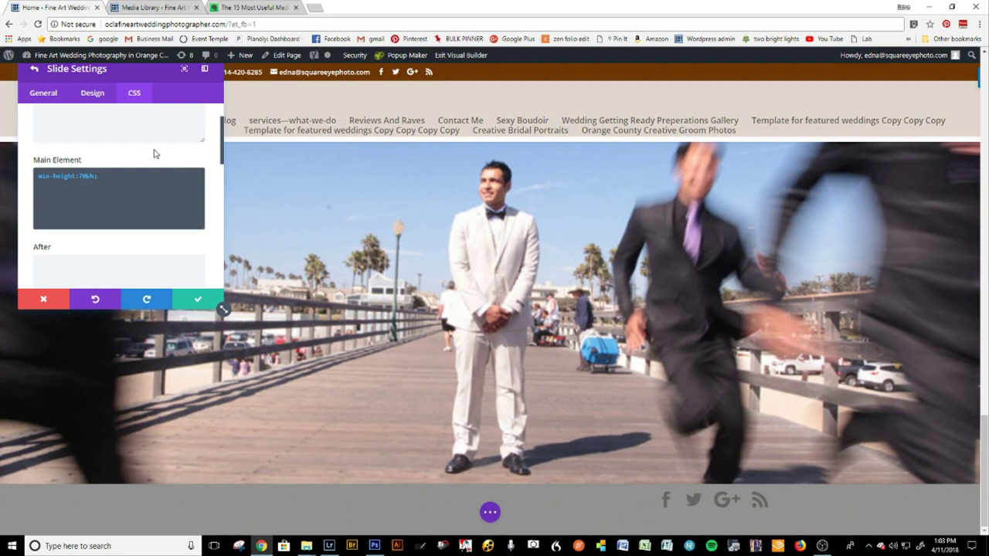
Try 60vh and 40vh heights, settle on min-height:50vh, and save the first slide
key(BackSpace)
key(BackSpace)
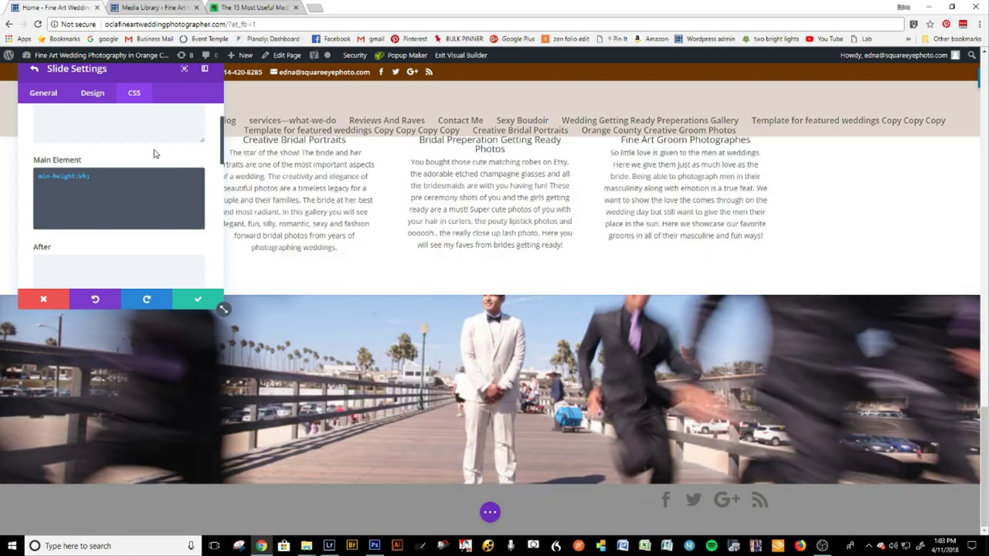
text(60)
key(BackSpace)
text(50)
key(BackSpace)
key(BackSpace)
text(40)
key(BackSpace)
key(BackSpace)
text(vh)
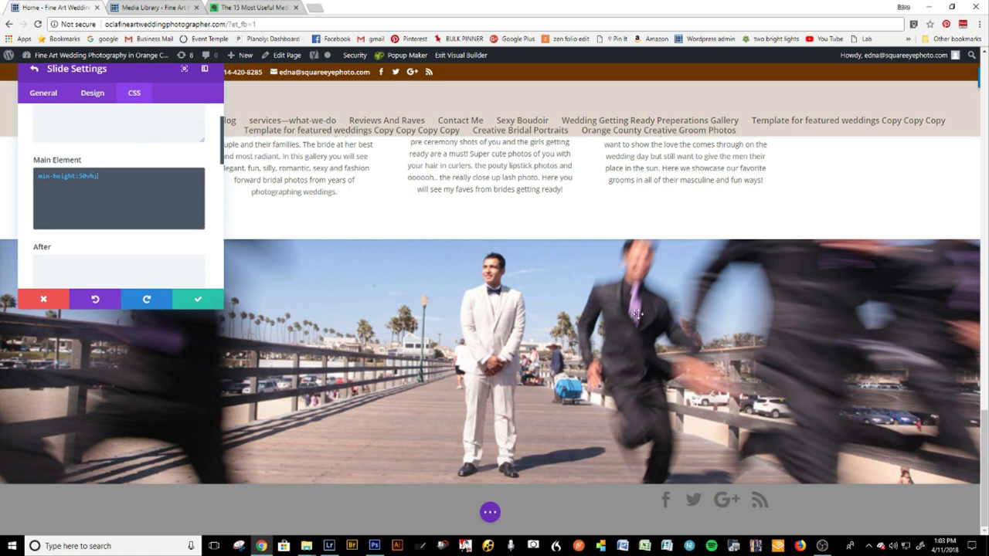
click(198, 300)
Add a second slide using the ocweddingsfineart006 panoramic photo as its background image
scroll(198, 198, up, 3)
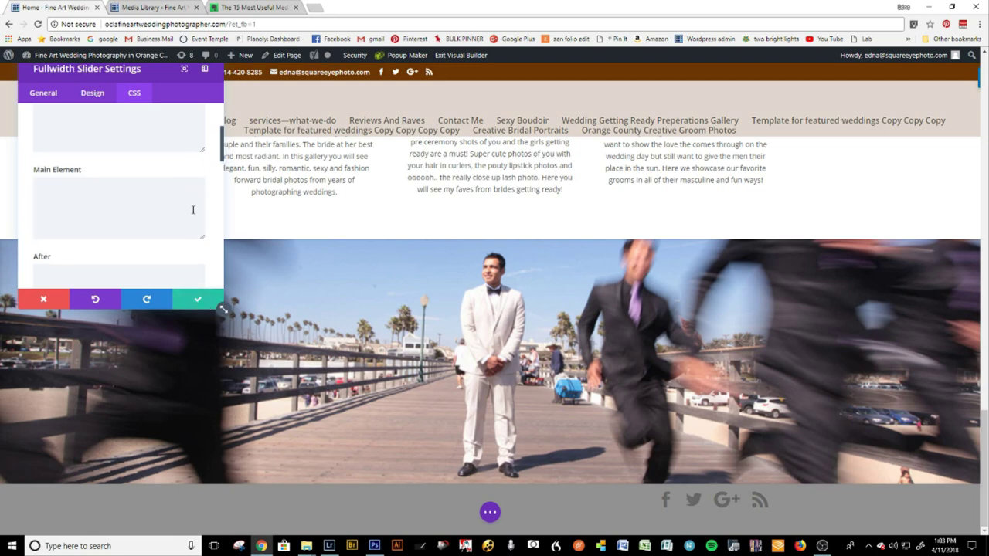
click(198, 300)
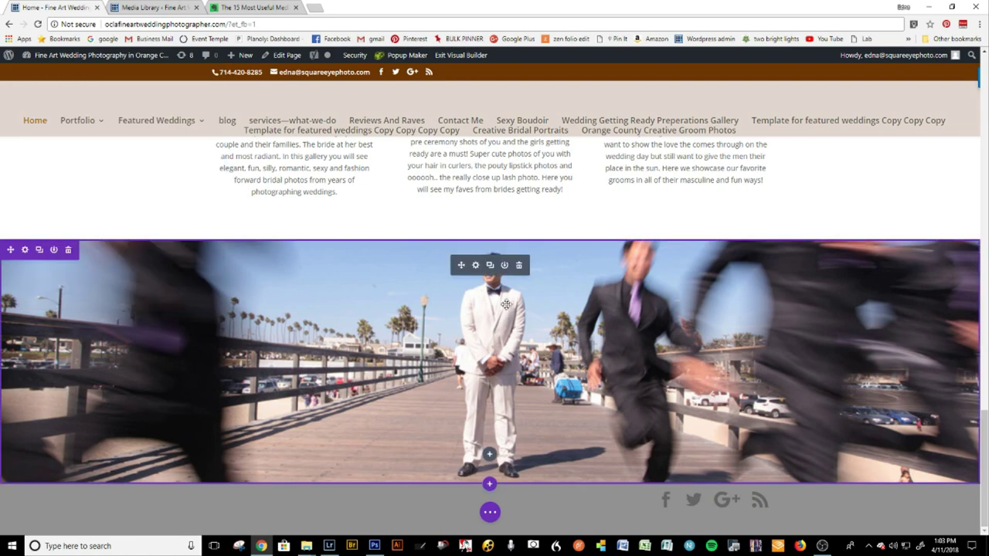
click(475, 266)
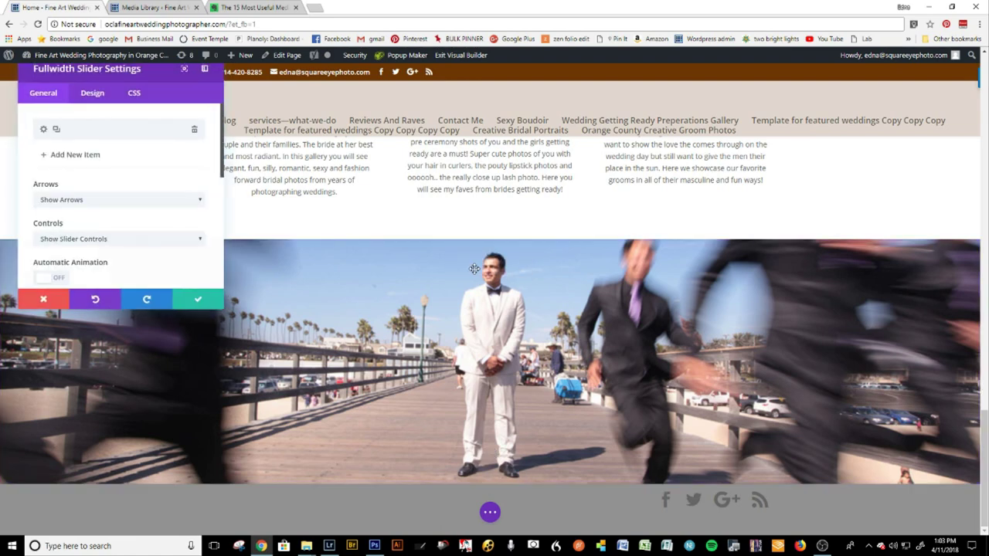
click(71, 155)
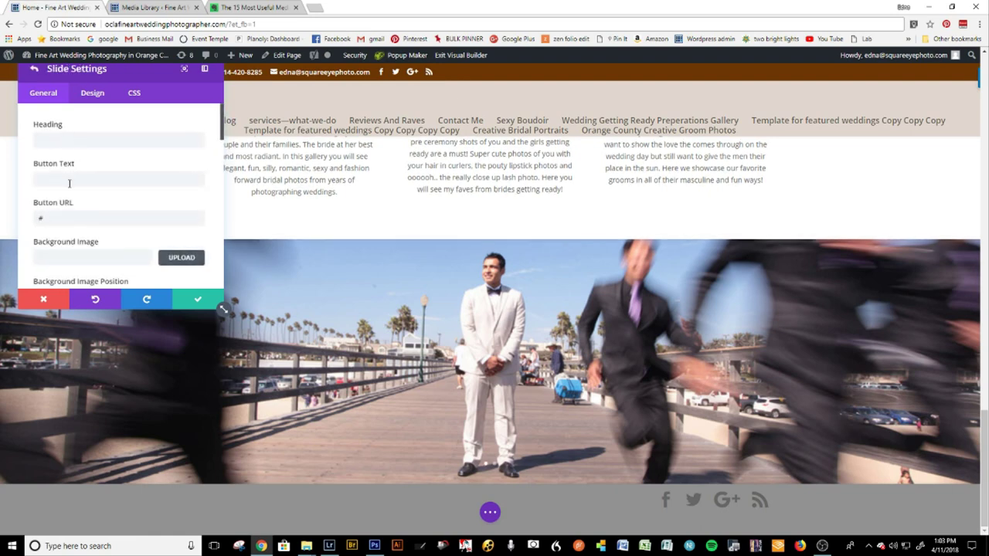
scroll(67, 204, down, 3)
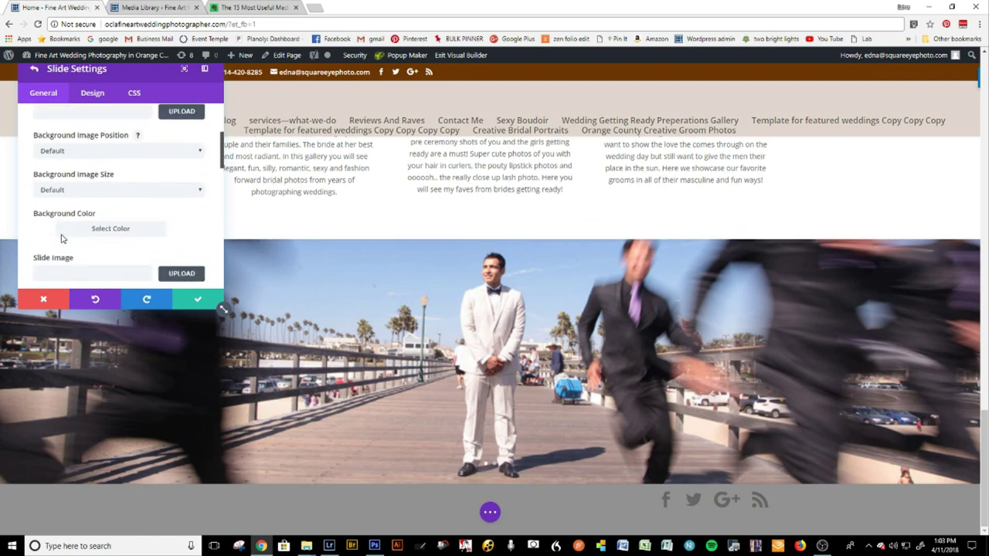
scroll(61, 239, down, 1)
scroll(108, 207, up, 4)
scroll(170, 212, down, 1)
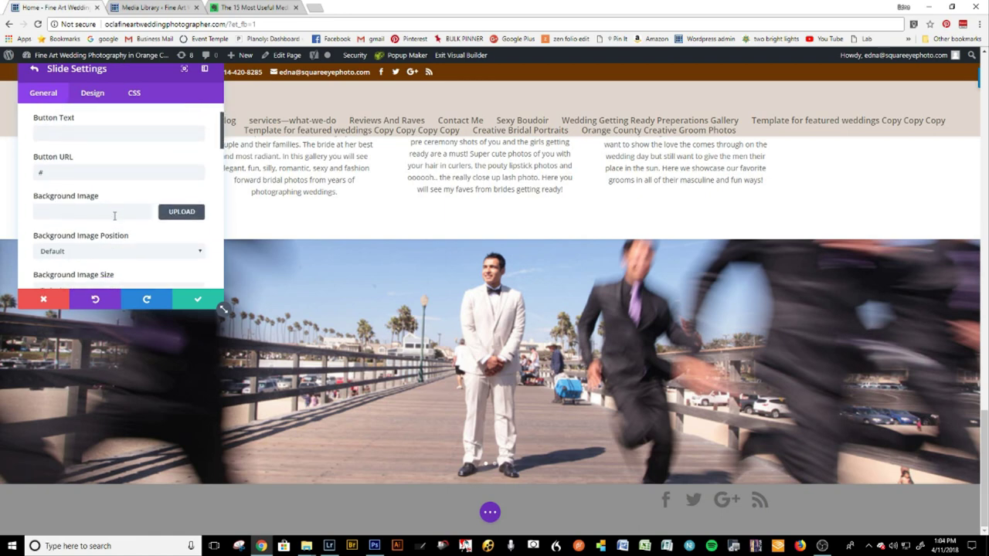
click(182, 206)
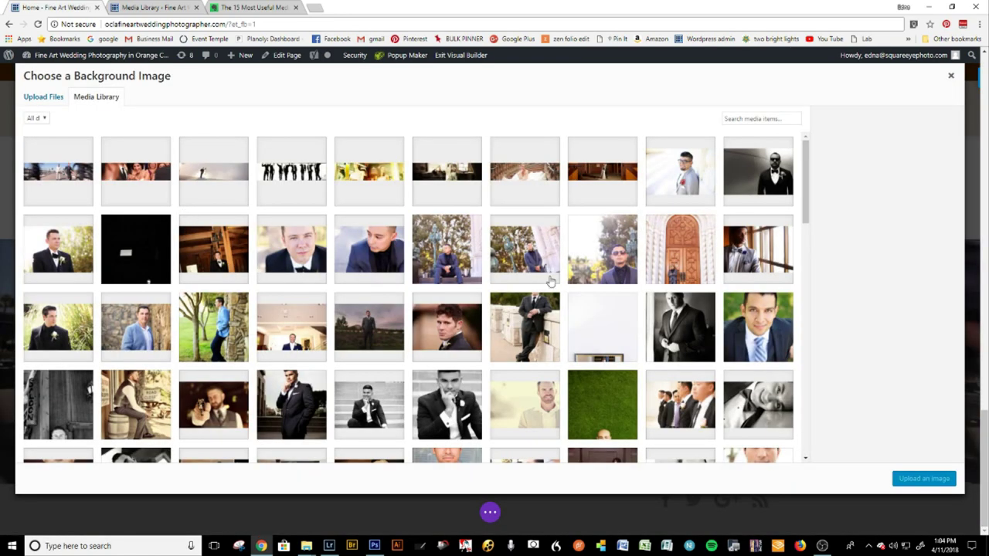
click(165, 177)
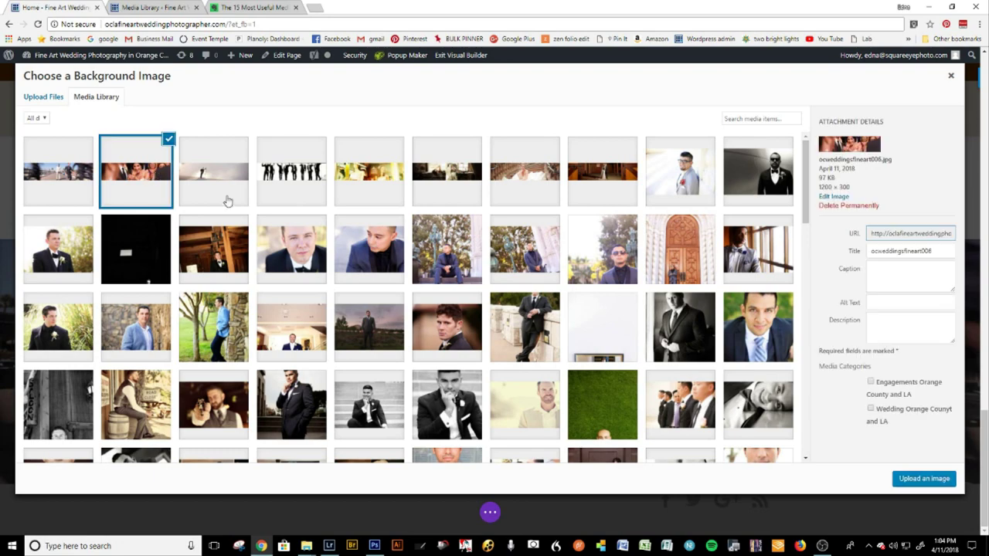
click(924, 479)
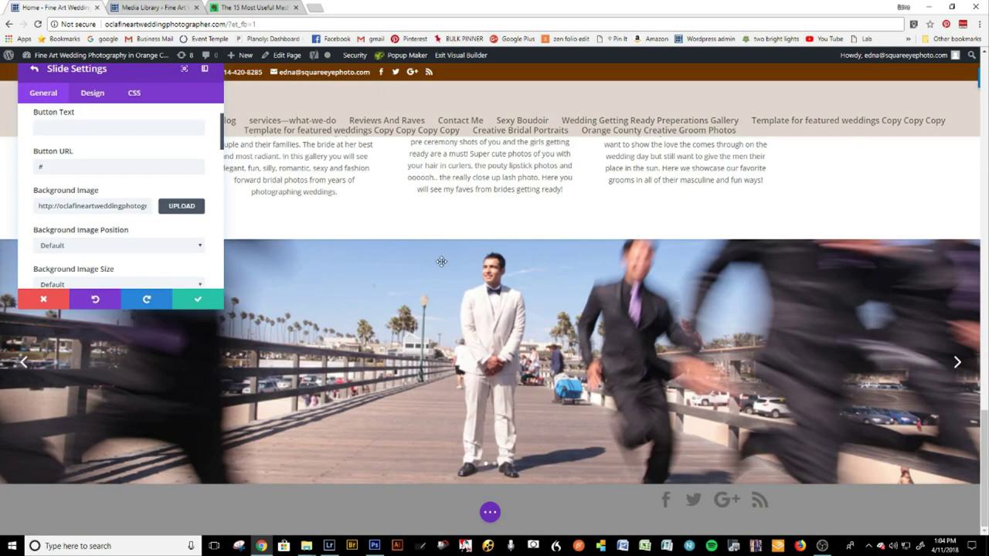
Give the second slide min-height:50vh in its Main Element CSS and save it
click(134, 94)
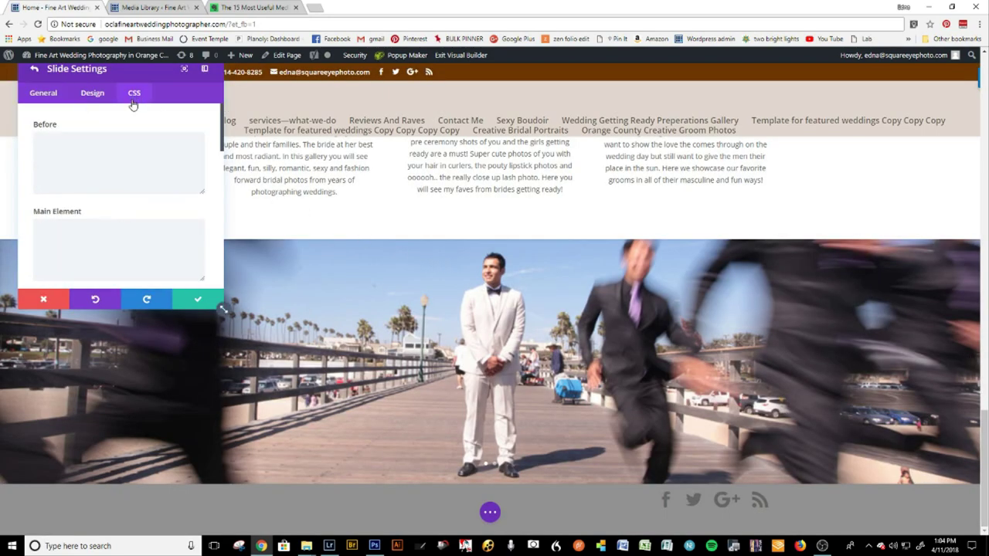
click(89, 238)
text(min-height:200vh;)
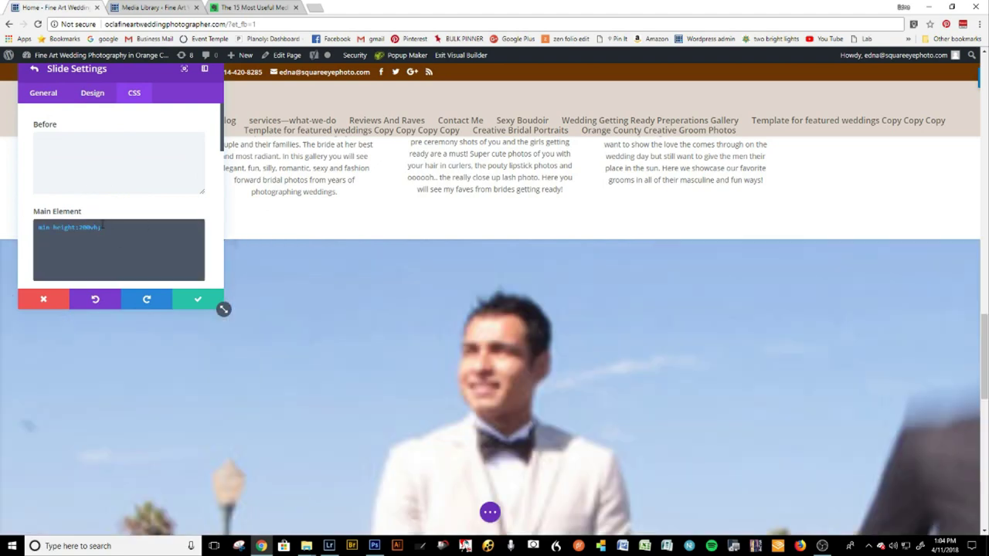
key(Left)
key(Left)
key(Left)
key(BackSpace)
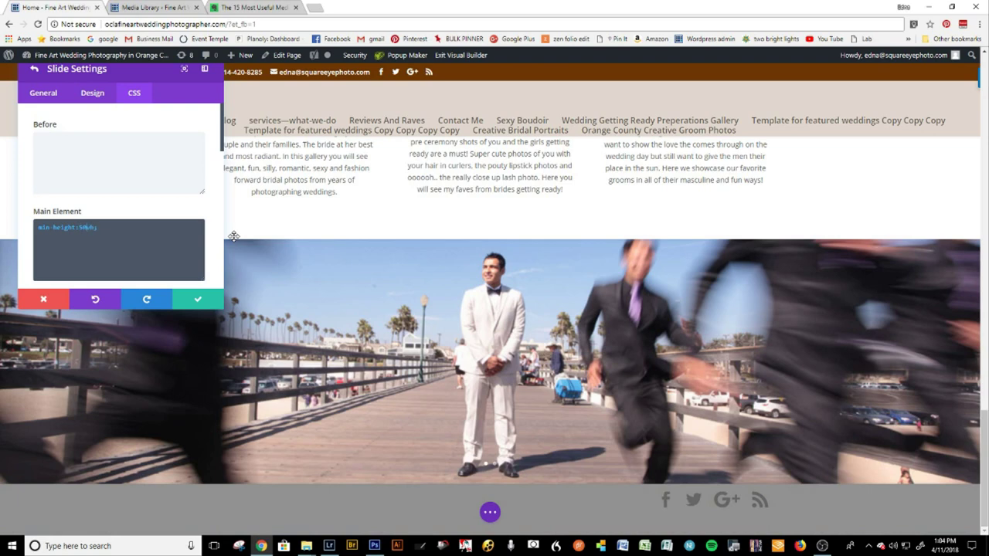
click(197, 301)
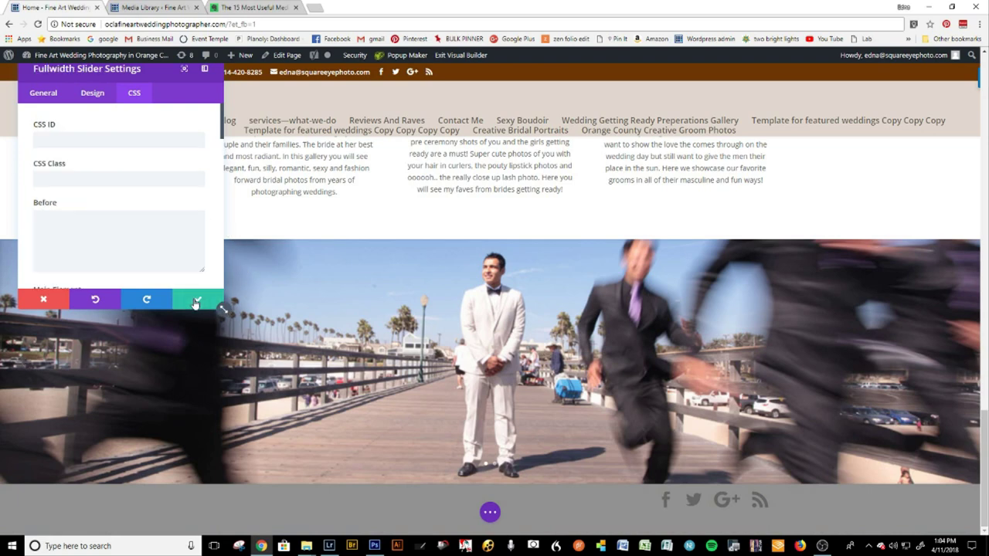
Add a third slide with the third panoramic wedding photo as background
click(43, 92)
scroll(180, 211, up, 1)
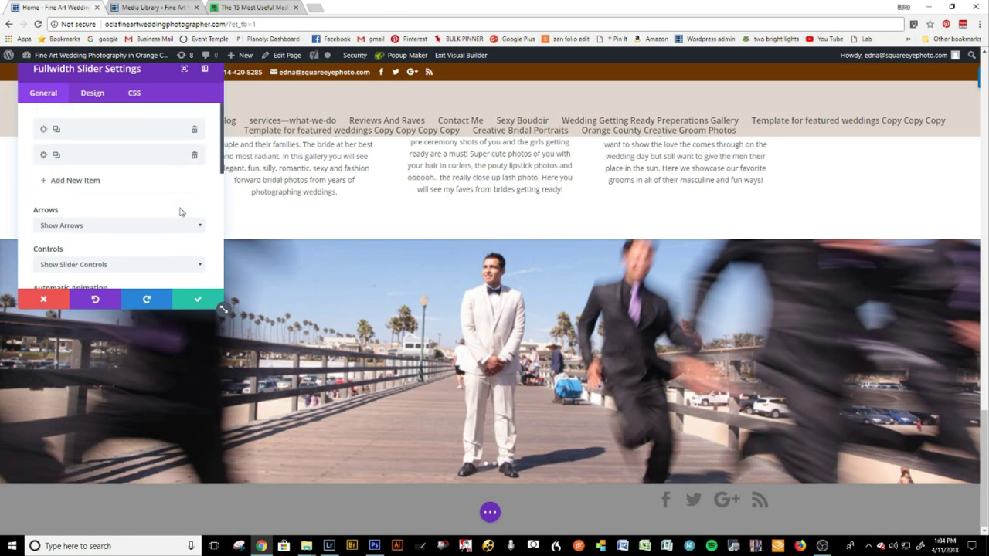
click(65, 184)
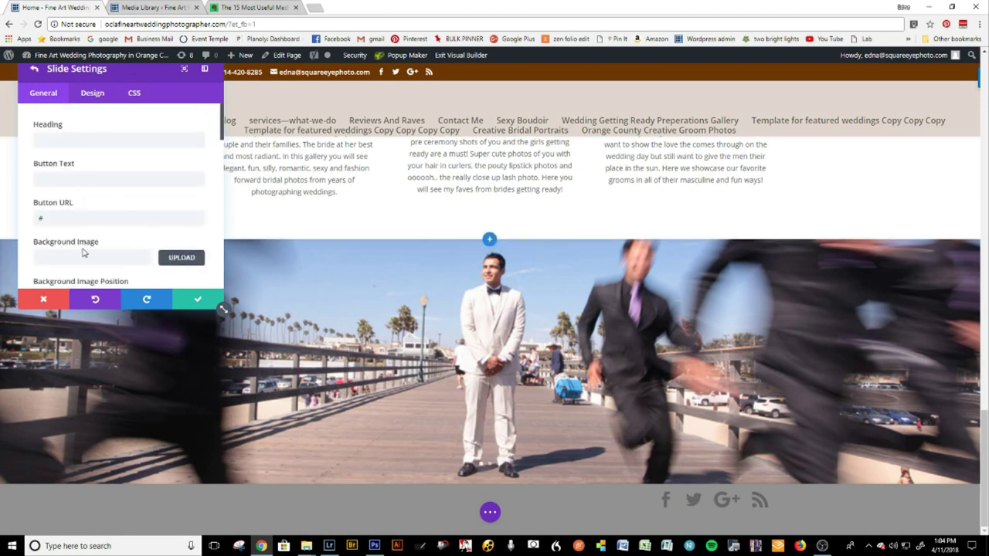
click(185, 259)
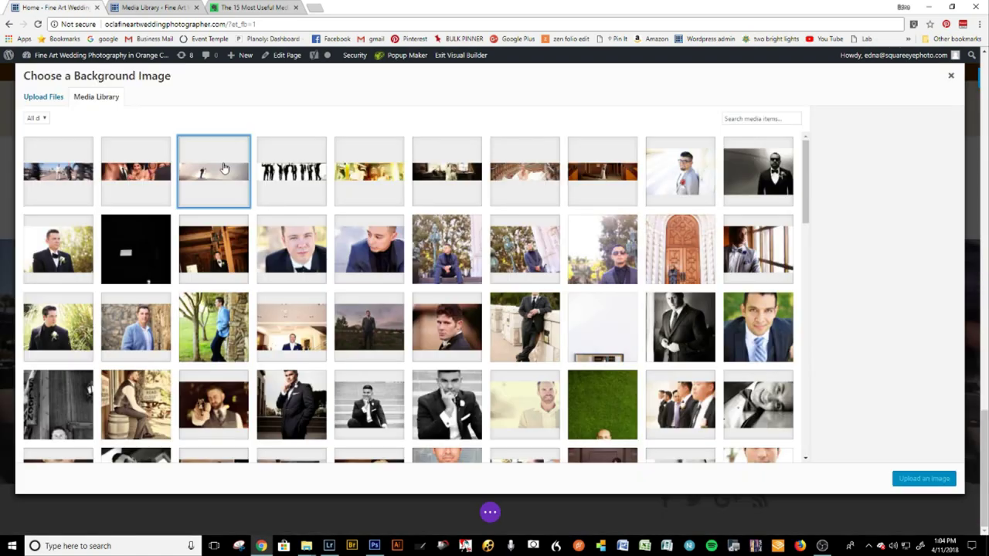
click(223, 168)
click(902, 475)
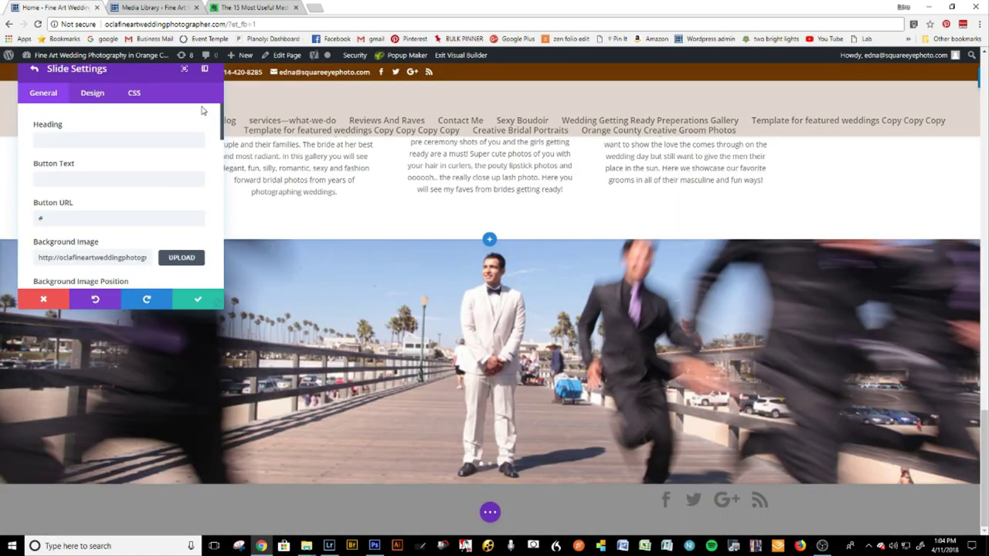
Paste the 50vh min-height rule into the third slide's CSS and save it
click(134, 94)
click(86, 234)
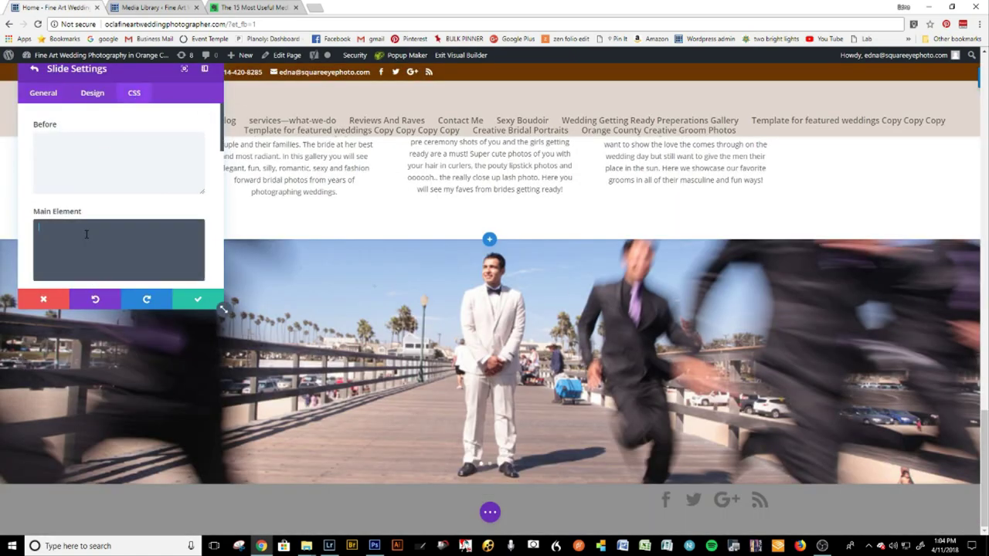
text(min-height:200vh;)
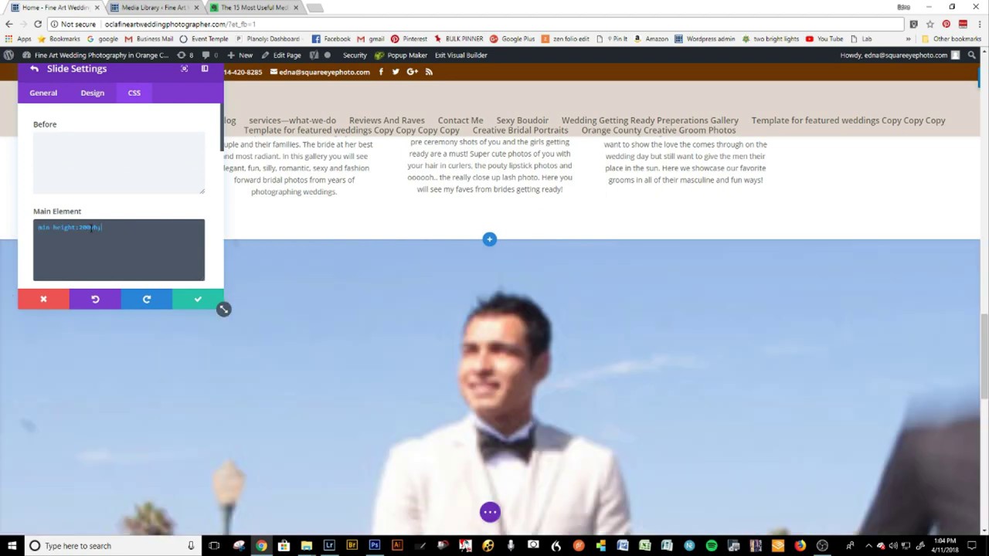
key(BackSpace)
key(BackSpace)
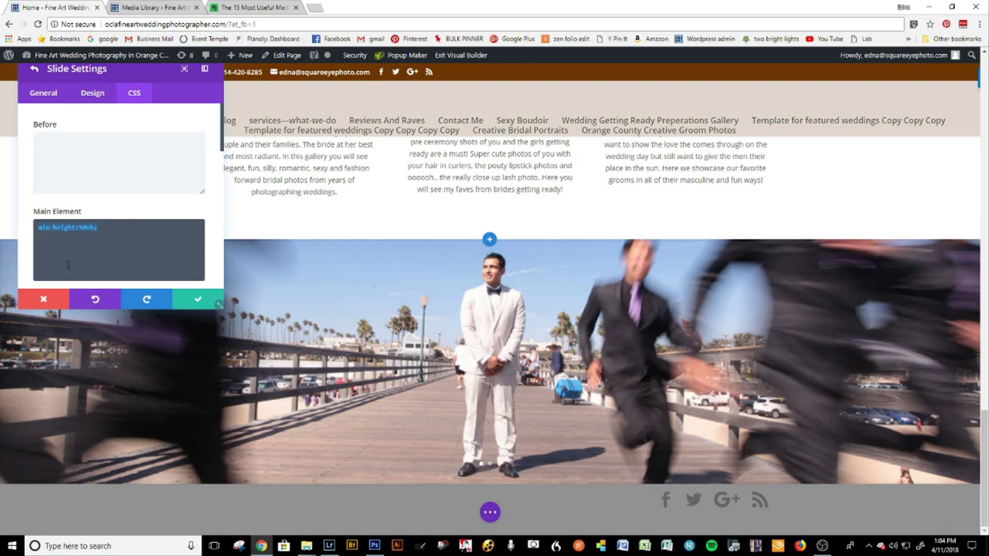
click(197, 299)
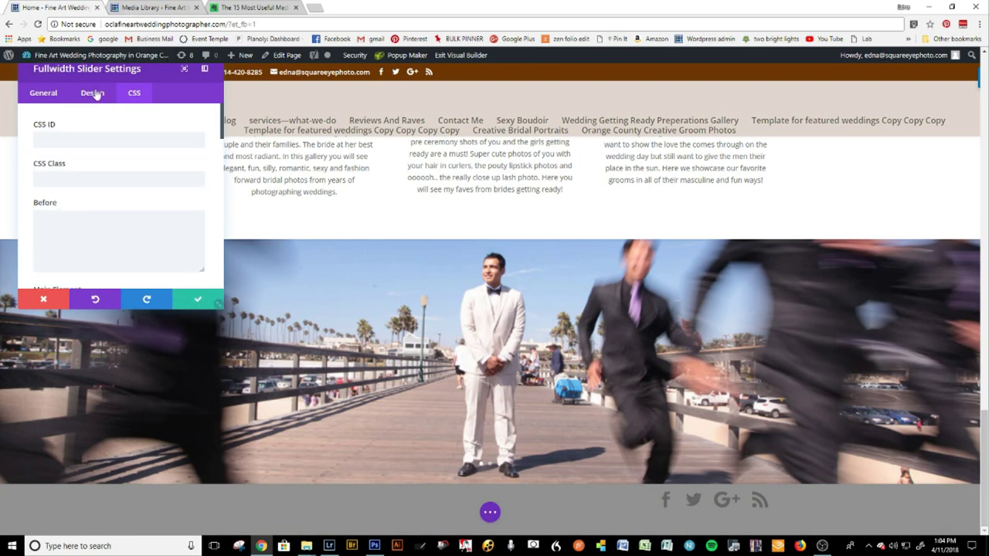
Add a fourth slide with the silhouette group photo and min-height:50vh CSS
click(43, 93)
click(65, 203)
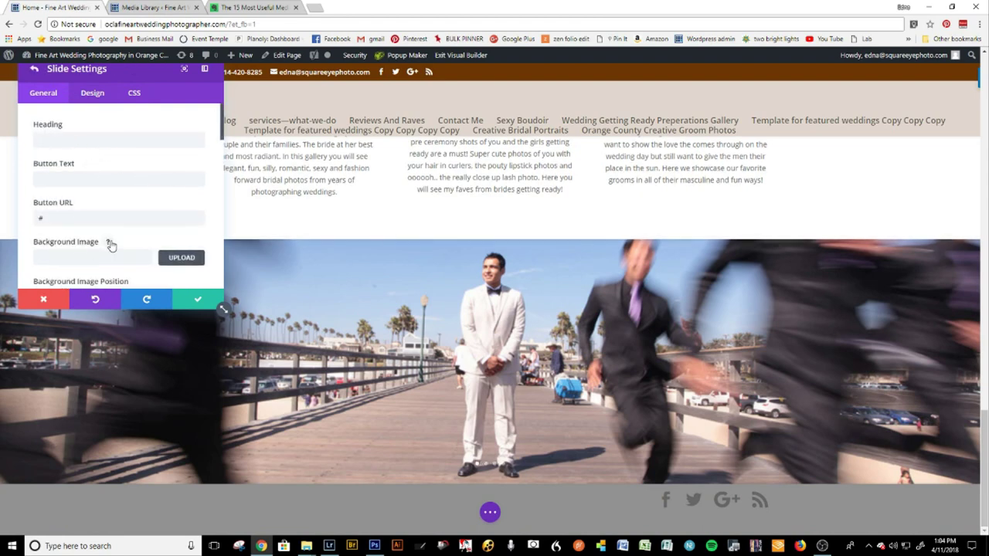
scroll(111, 245, down, 1)
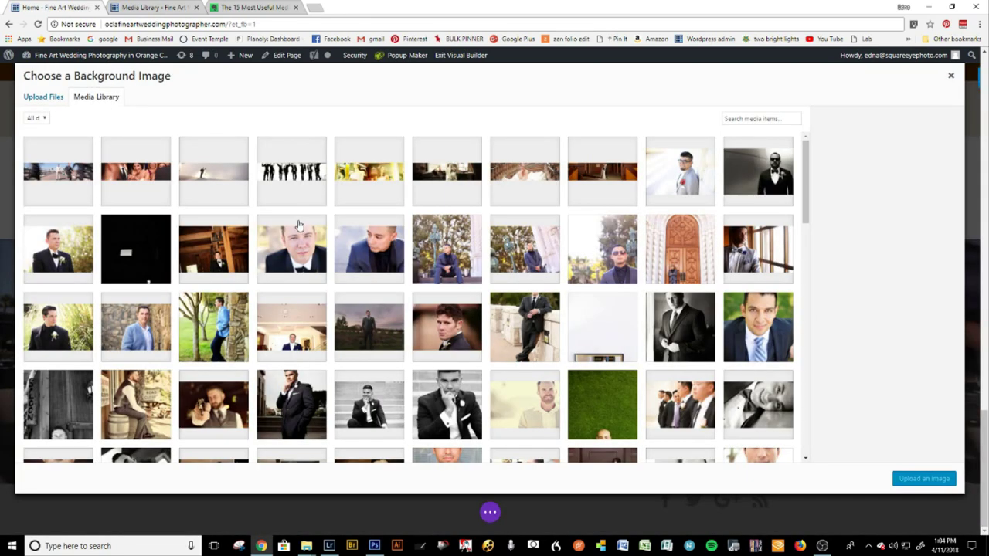
click(296, 183)
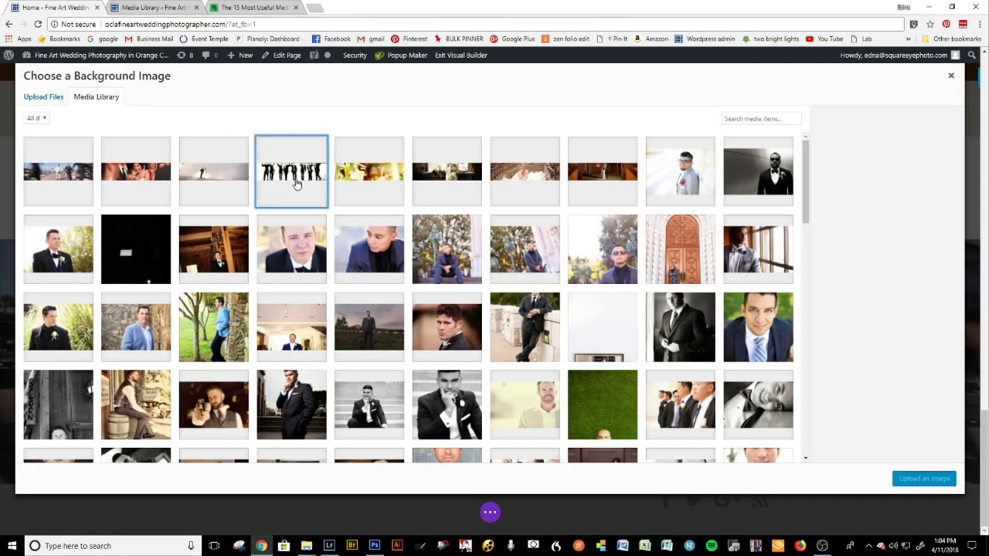
click(913, 477)
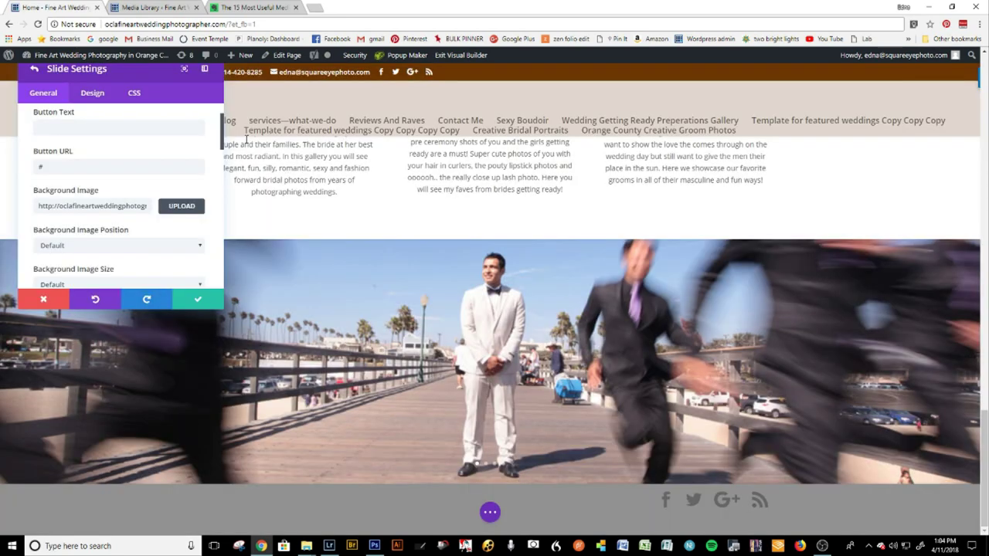
click(134, 94)
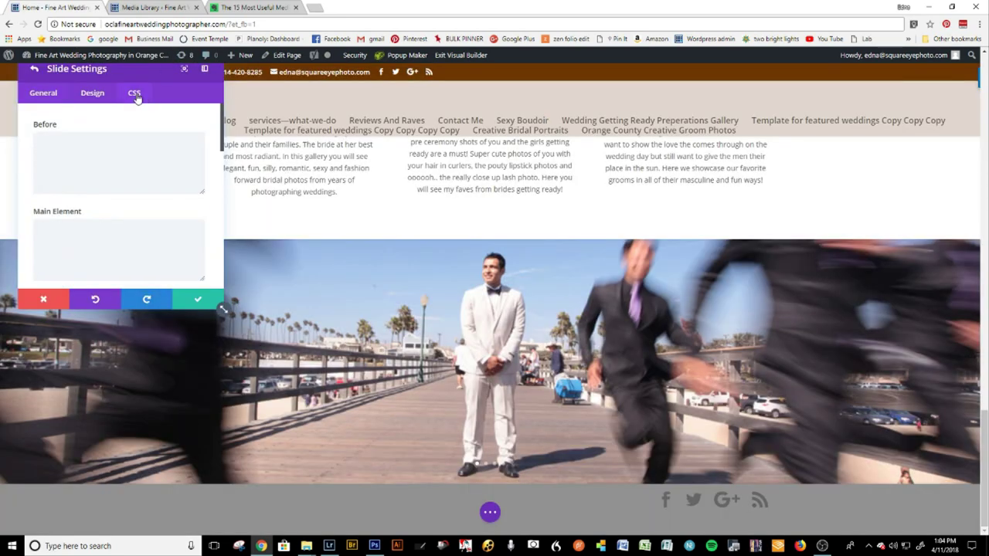
click(86, 227)
text(min-height:50vh;)
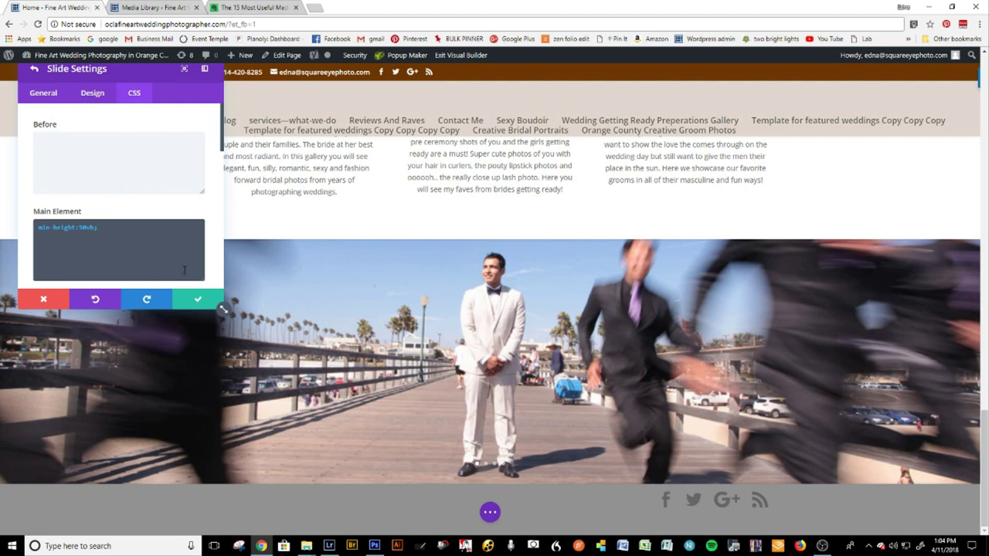
click(200, 295)
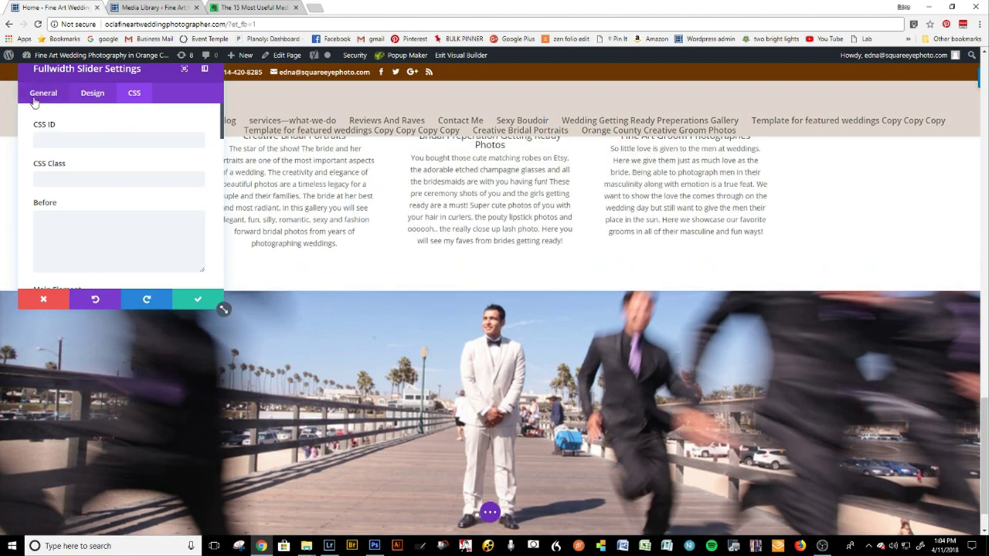
Add a fifth slide with the yellow-toned ocweddingsfineart003 photo and the same 50vh min-height
click(43, 93)
click(77, 180)
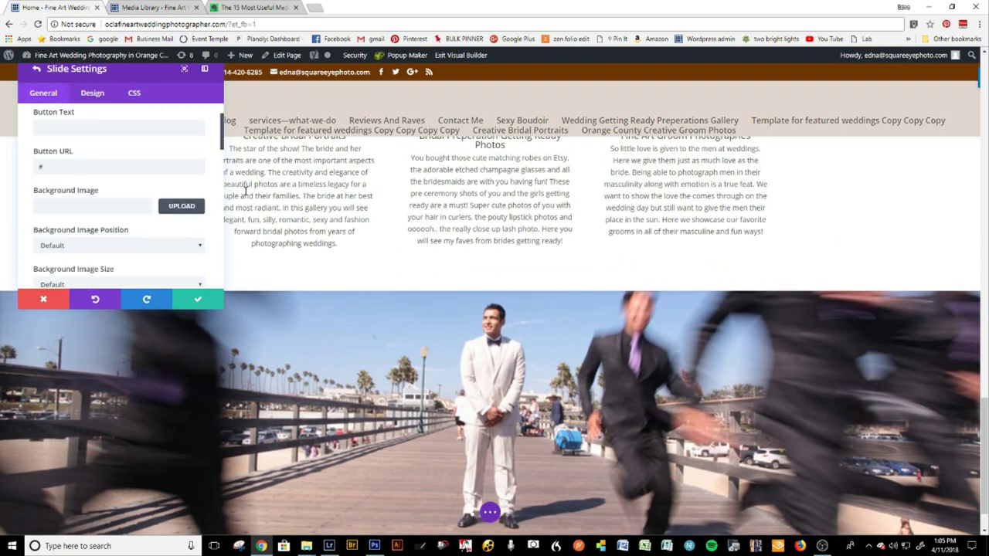
click(181, 206)
click(366, 175)
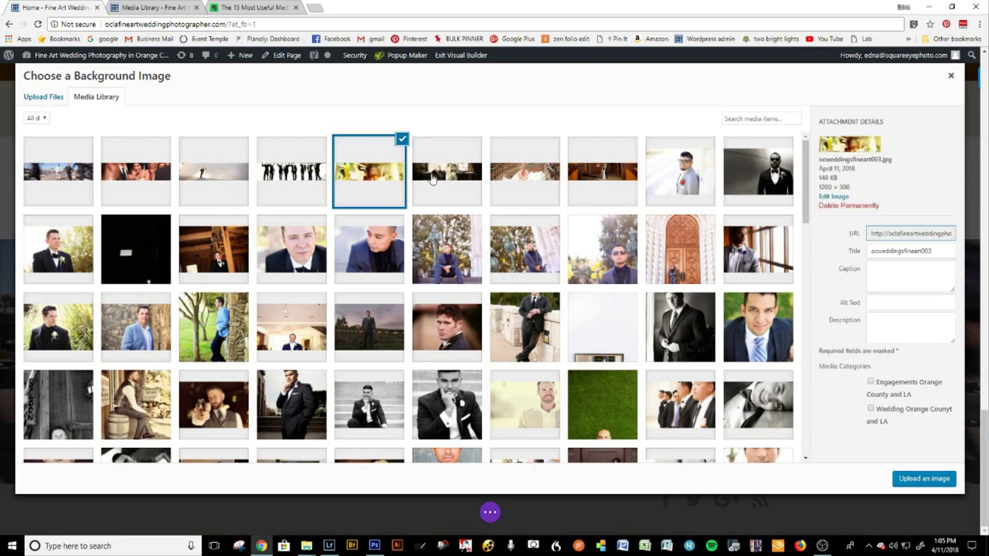
click(923, 479)
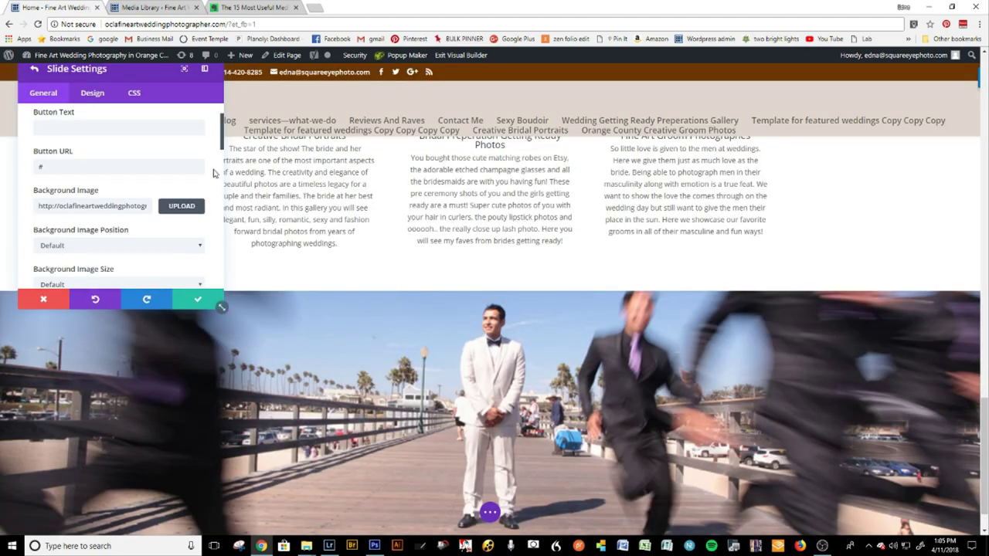
click(135, 92)
click(124, 227)
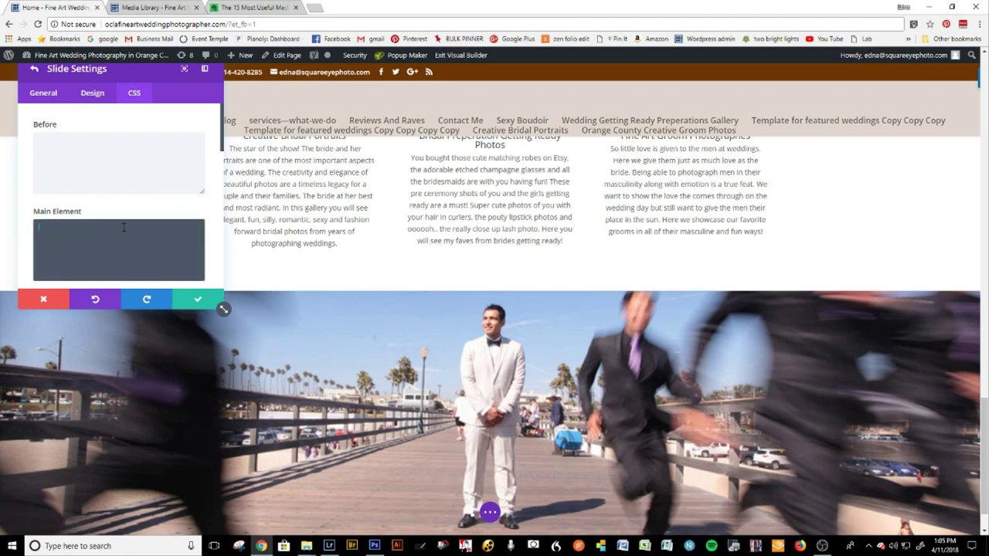
text(min-height:50vh;)
click(193, 304)
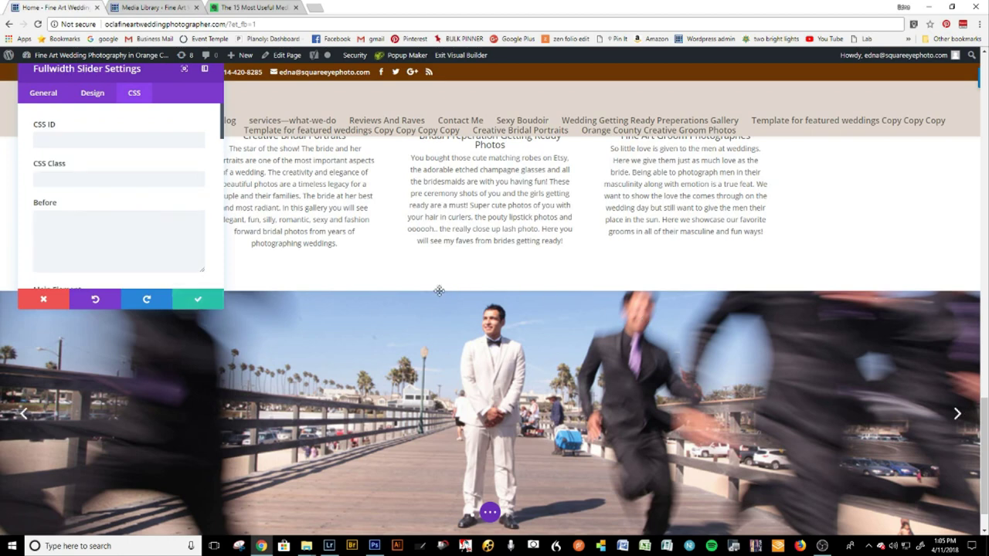
Keep the slider's arrows and slider controls shown in the General options
scroll(170, 116, down, 2)
scroll(75, 117, up, 2)
click(46, 98)
scroll(147, 210, down, 2)
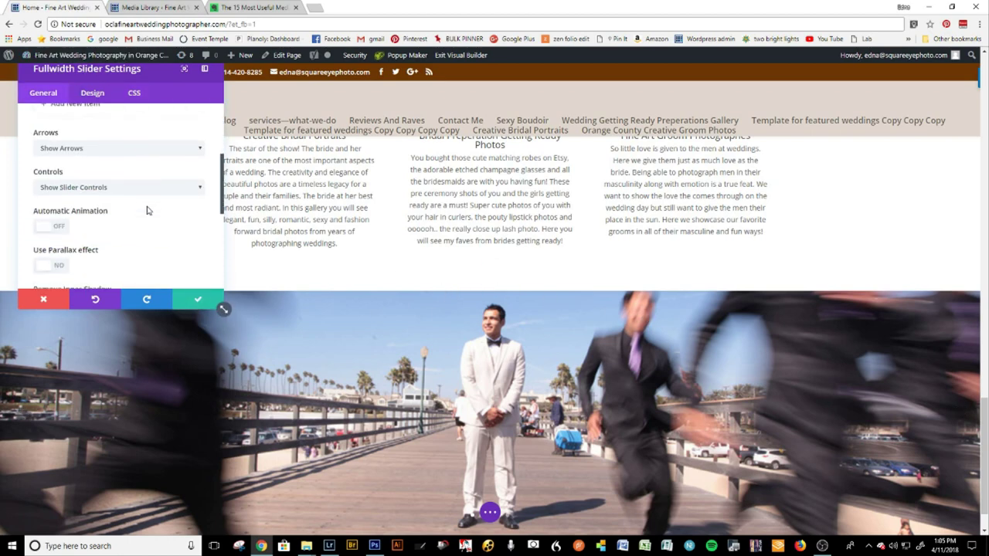
click(89, 150)
click(87, 159)
click(79, 194)
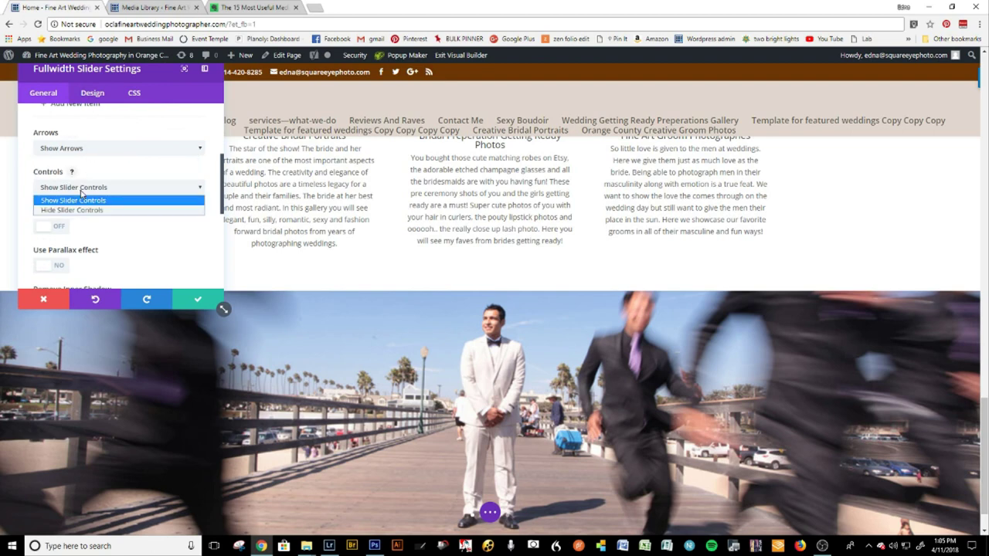
click(81, 195)
scroll(91, 217, down, 1)
Turn on automatic animation at 9000 ms speed and save the slider settings
click(58, 177)
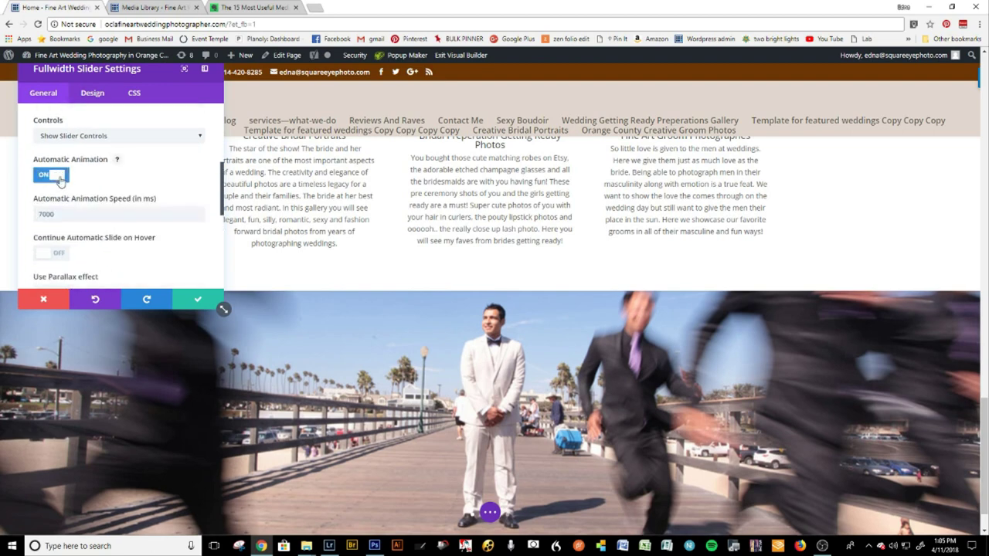
double_click(45, 214)
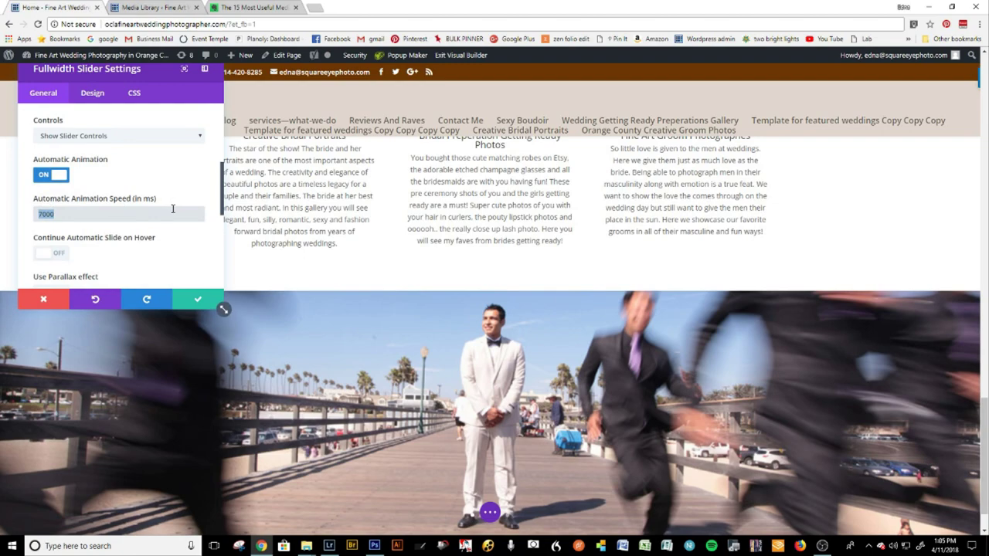
text(9000)
scroll(191, 220, down, 3)
scroll(170, 193, up, 2)
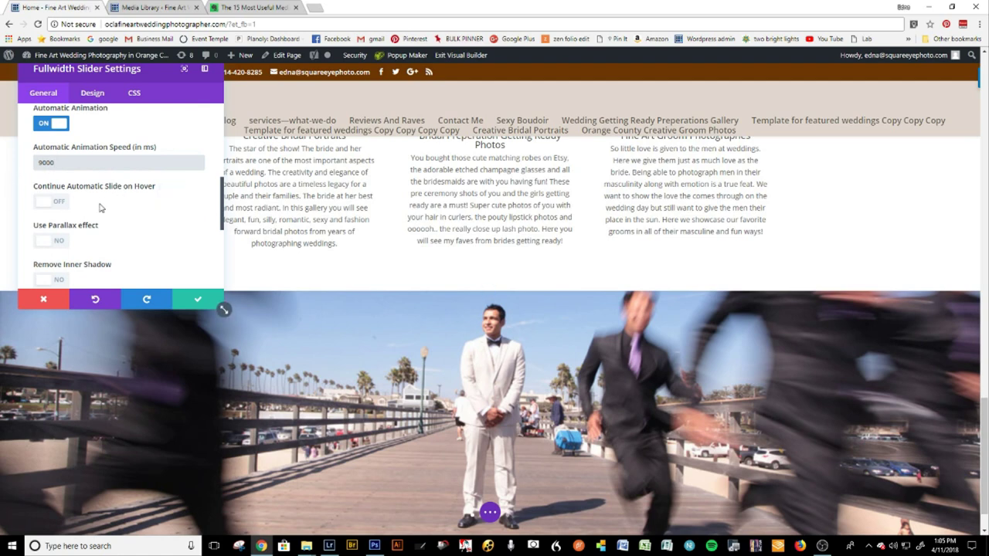
scroll(111, 169, down, 1)
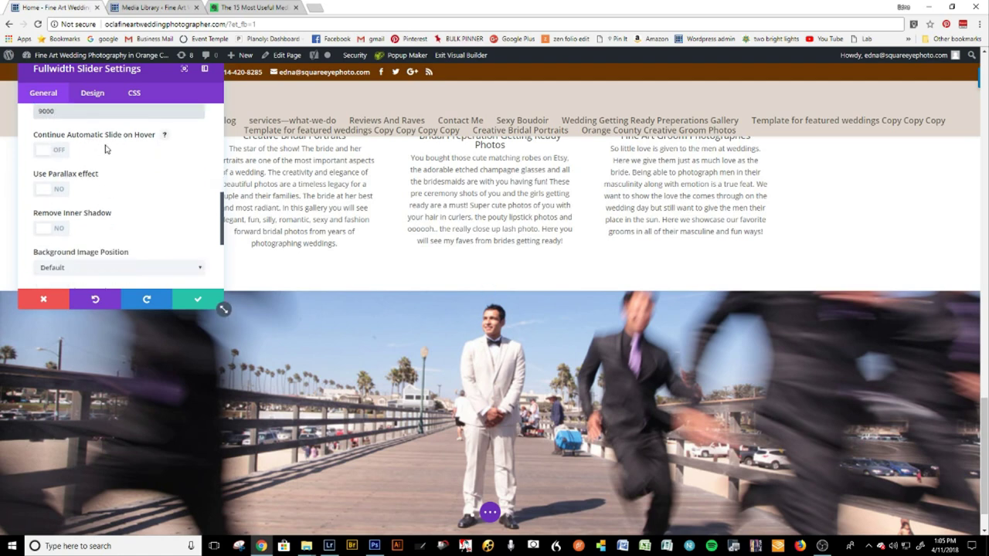
scroll(119, 193, down, 1)
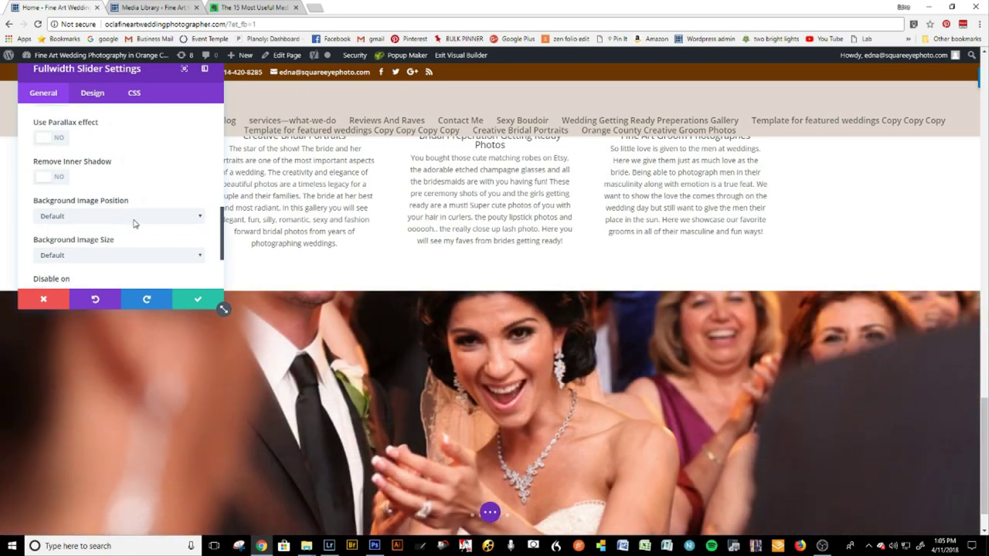
scroll(133, 224, down, 2)
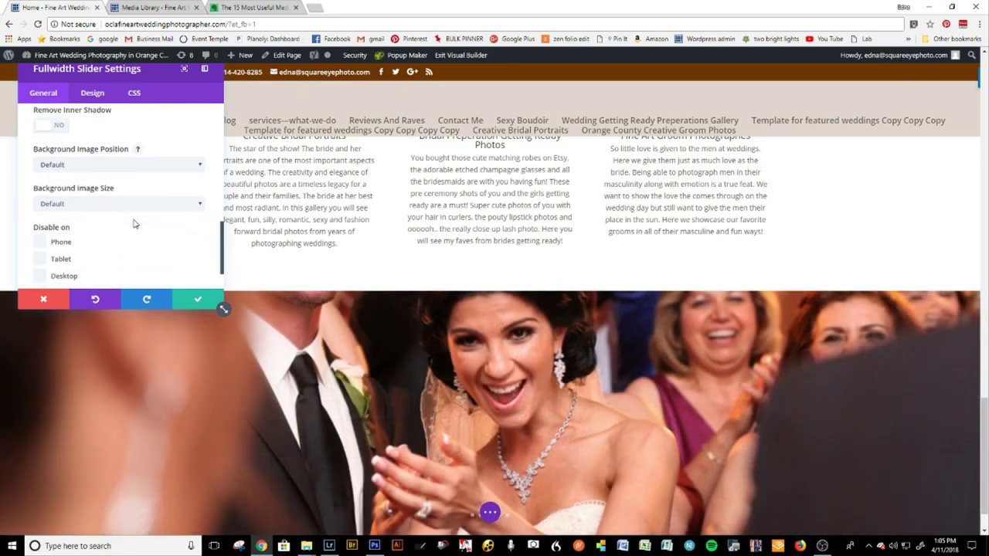
click(195, 301)
scroll(769, 222, down, 1)
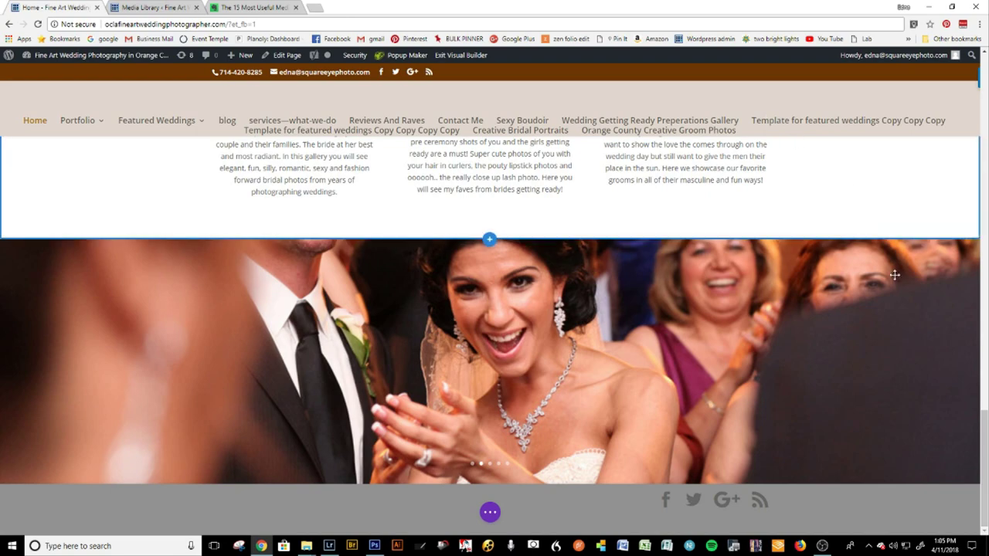
Advance through the five wedding photos with the right arrow, then reopen the Fullwidth Slider settings
click(958, 368)
click(958, 363)
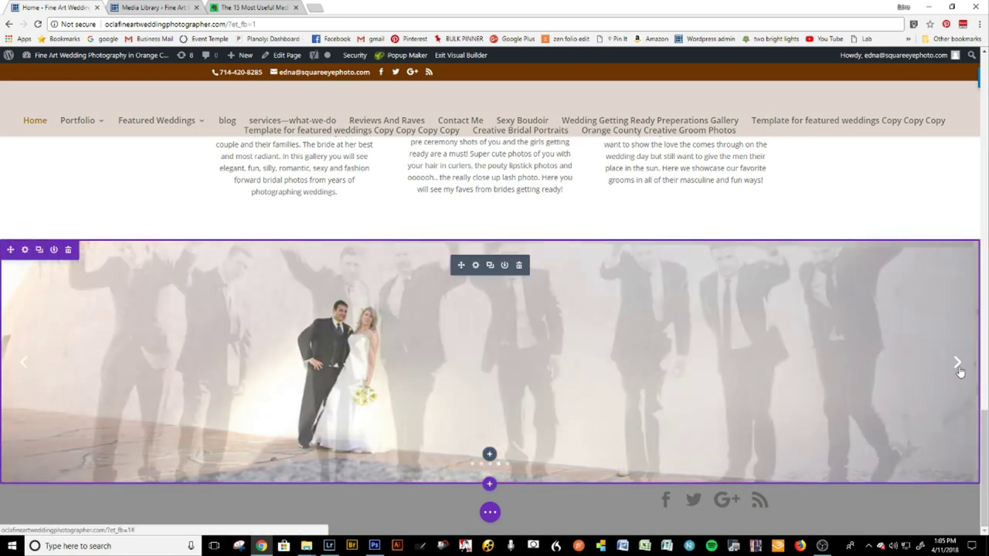
click(958, 363)
click(958, 363)
click(960, 372)
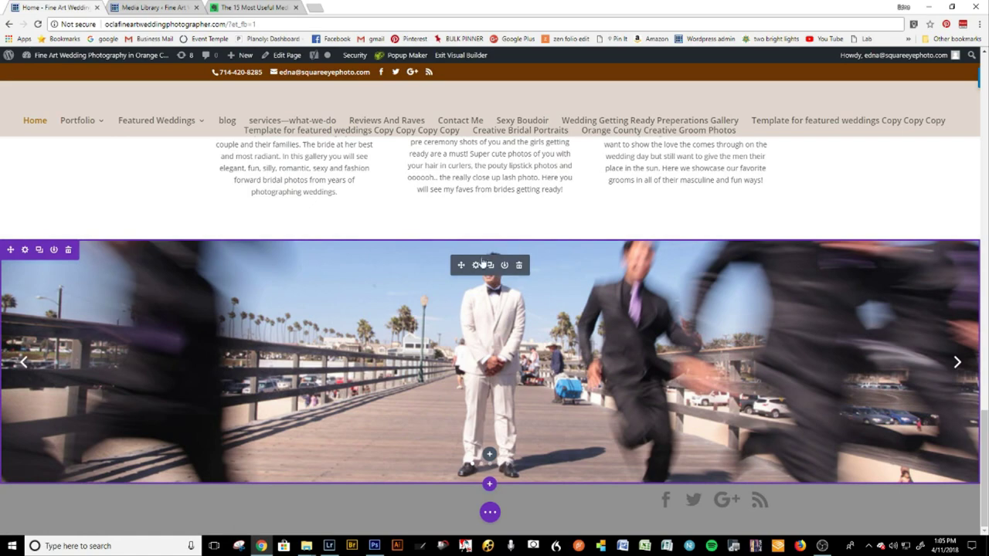
click(476, 265)
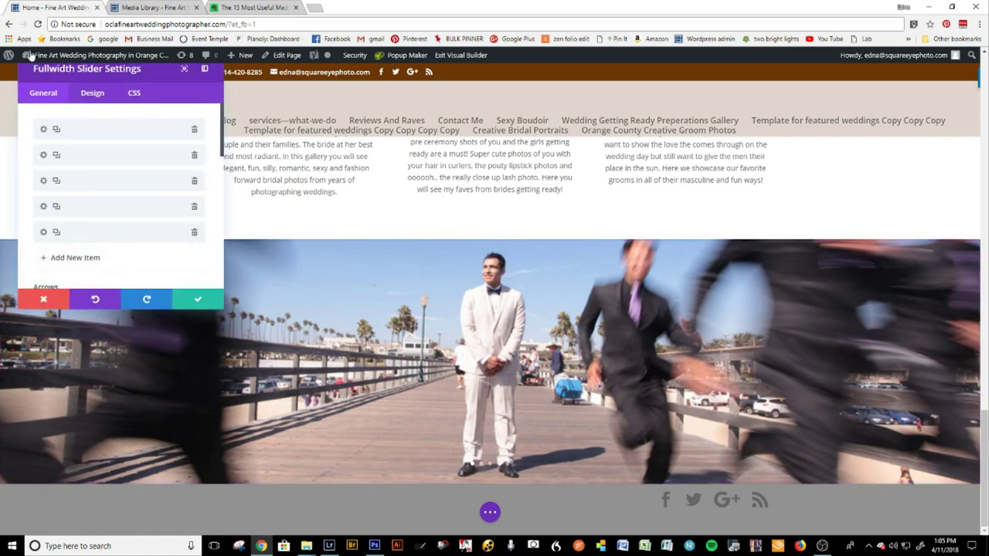
Change the automatic animation speed from 9000 to 1000 ms and save
scroll(134, 223, down, 1)
scroll(134, 223, down, 4)
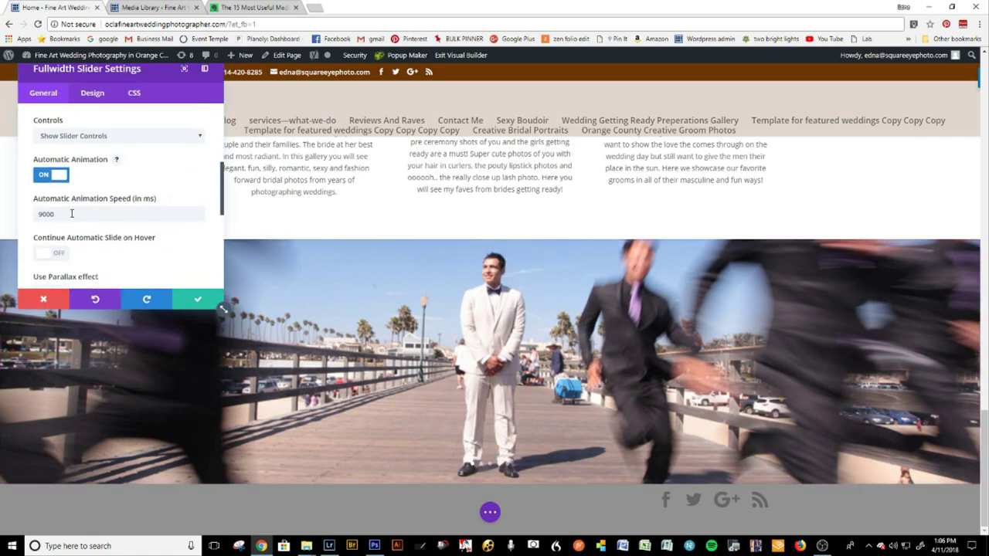
double_click(94, 213)
text(1000)
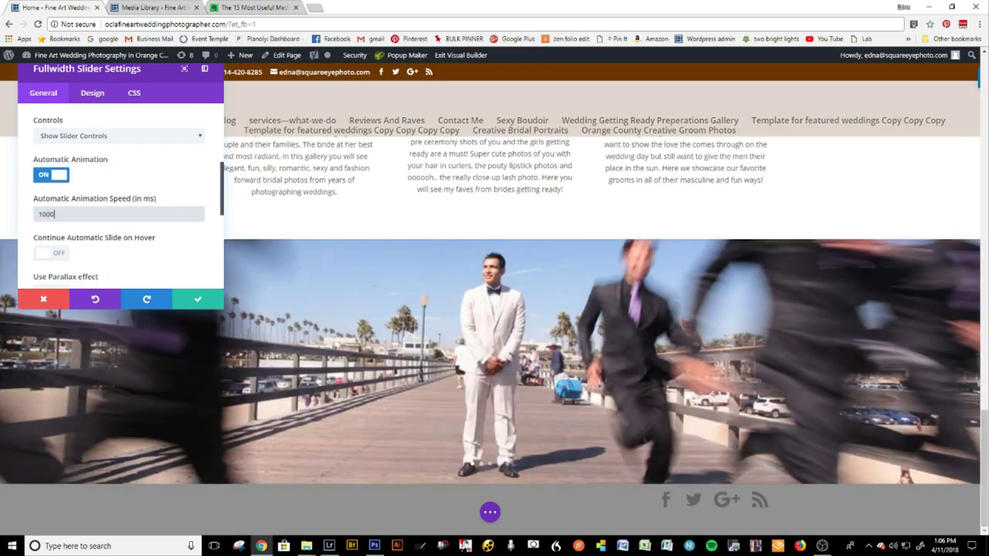
click(176, 300)
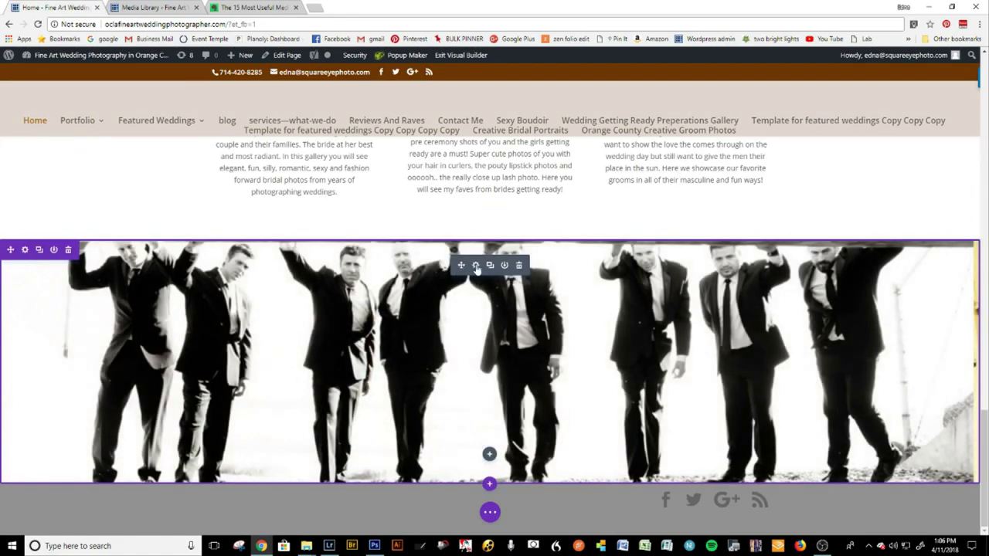
Reopen the slider settings, set the animation speed to 3000 ms and save
click(475, 266)
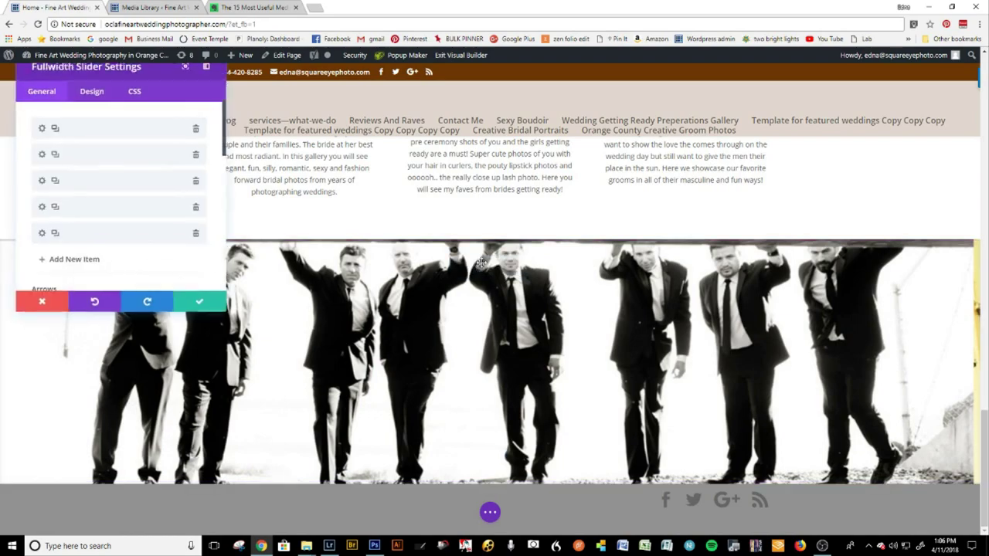
scroll(105, 185, down, 2)
scroll(106, 186, down, 3)
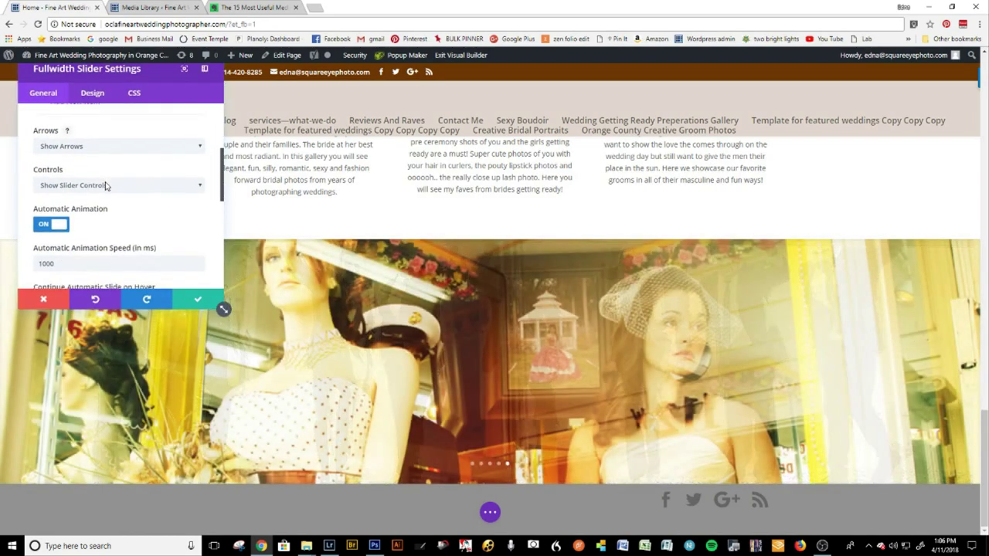
double_click(45, 214)
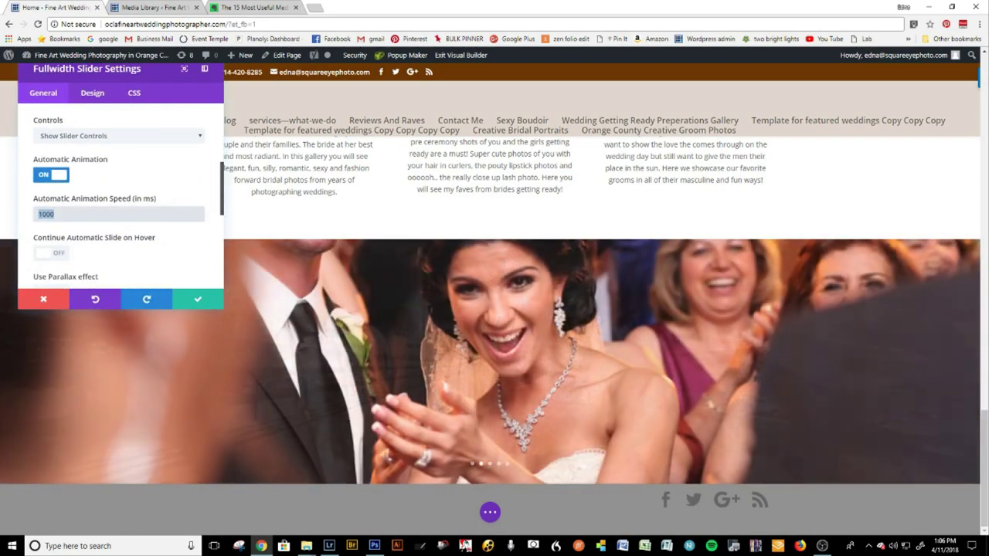
text(3)
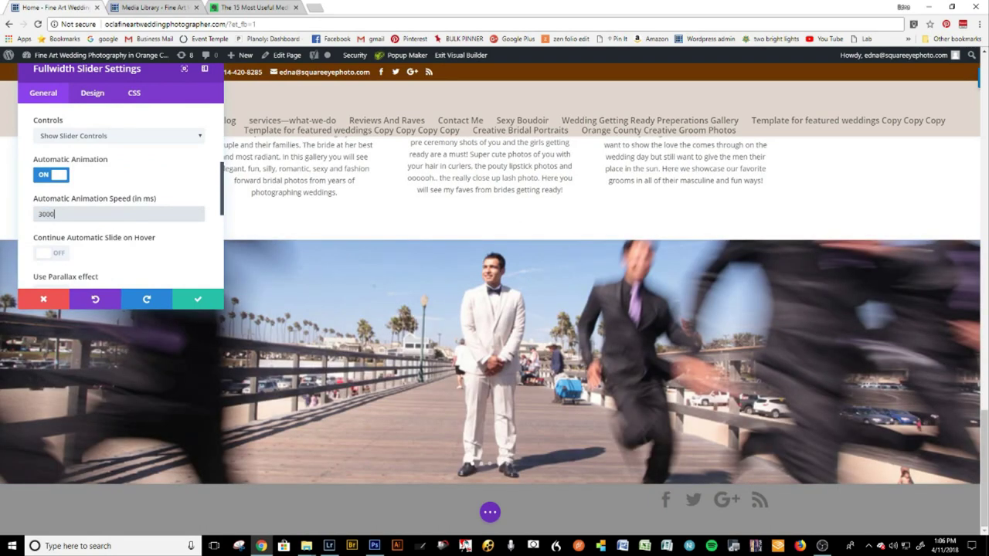
click(192, 300)
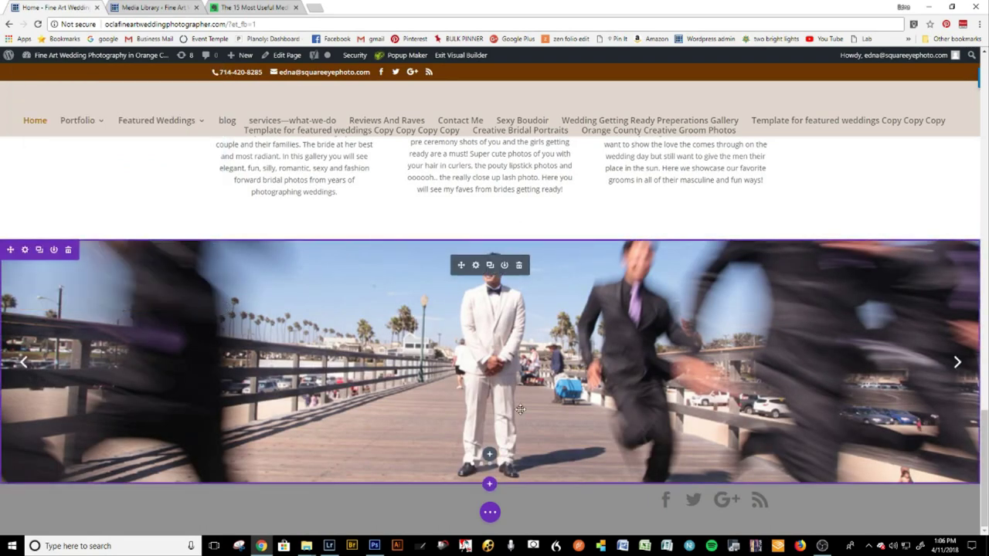